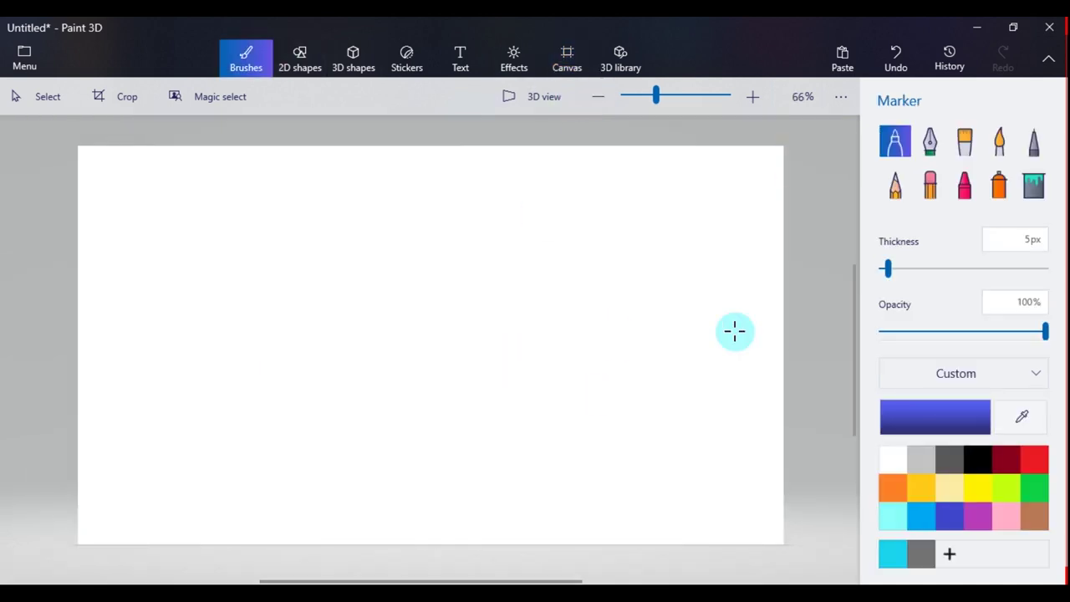
Spray soft blue patches across the upper part of the blank canvas with the Spray can.
click(998, 186)
drag(913, 270, 983, 268)
click(945, 424)
drag(524, 227, 595, 184)
click(521, 473)
mouse_move(485, 180)
mouse_down()
mouse_move(76, 224)
mouse_move(549, 198)
mouse_move(128, 235)
mouse_move(423, 187)
mouse_move(249, 156)
mouse_up()
Spray blue along the canvas's upper and side edges at 52% opacity and 271 px thickness.
drag(921, 332, 966, 332)
drag(985, 269, 1028, 270)
mouse_move(740, 180)
mouse_down()
mouse_move(363, 215)
mouse_move(615, 159)
mouse_move(145, 146)
mouse_move(777, 260)
mouse_move(771, 210)
mouse_move(81, 399)
mouse_move(87, 367)
mouse_move(98, 535)
mouse_up()
Darken the sky's upper and side edges with spray strokes in deeper blues, including navy #03074C.
click(898, 423)
click(595, 239)
click(521, 474)
drag(741, 160, 756, 535)
click(935, 417)
click(451, 469)
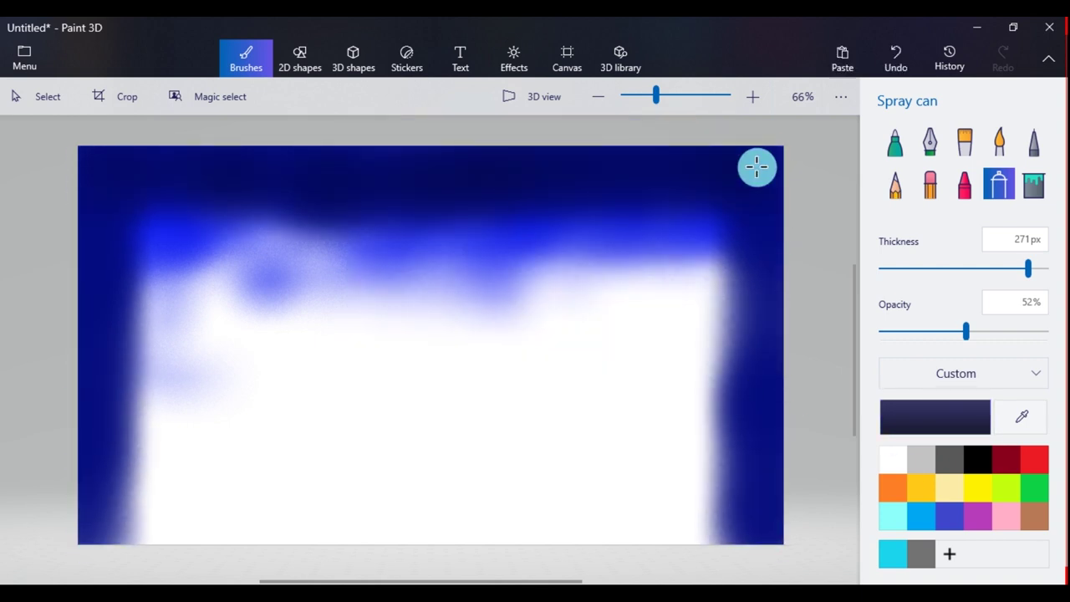
drag(91, 198, 81, 529)
drag(749, 180, 758, 521)
Lower the Spray can opacity to 24% and spray blue over the white area beneath the dark upper edge.
click(934, 416)
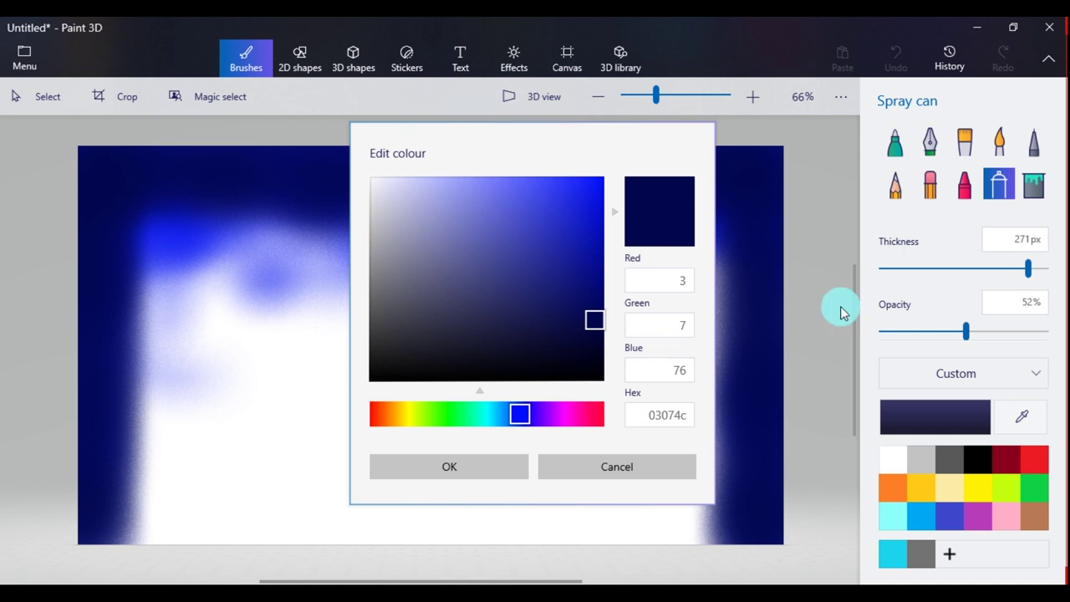
click(502, 466)
drag(965, 335, 919, 336)
mouse_move(652, 264)
mouse_down()
mouse_move(207, 229)
mouse_move(159, 422)
mouse_up()
Choose a slightly different dark blue and blend it over the upper sky and along its right side.
click(935, 416)
click(595, 282)
click(493, 467)
drag(266, 256, 220, 198)
mouse_move(707, 243)
mouse_down()
mouse_move(714, 289)
mouse_move(493, 277)
mouse_move(78, 298)
mouse_move(193, 336)
mouse_move(518, 258)
mouse_move(210, 239)
mouse_move(711, 282)
mouse_move(669, 351)
mouse_up()
Adjust the blue and spray the sky down to the lower canvas, leaving a white area at the base.
click(935, 416)
click(492, 468)
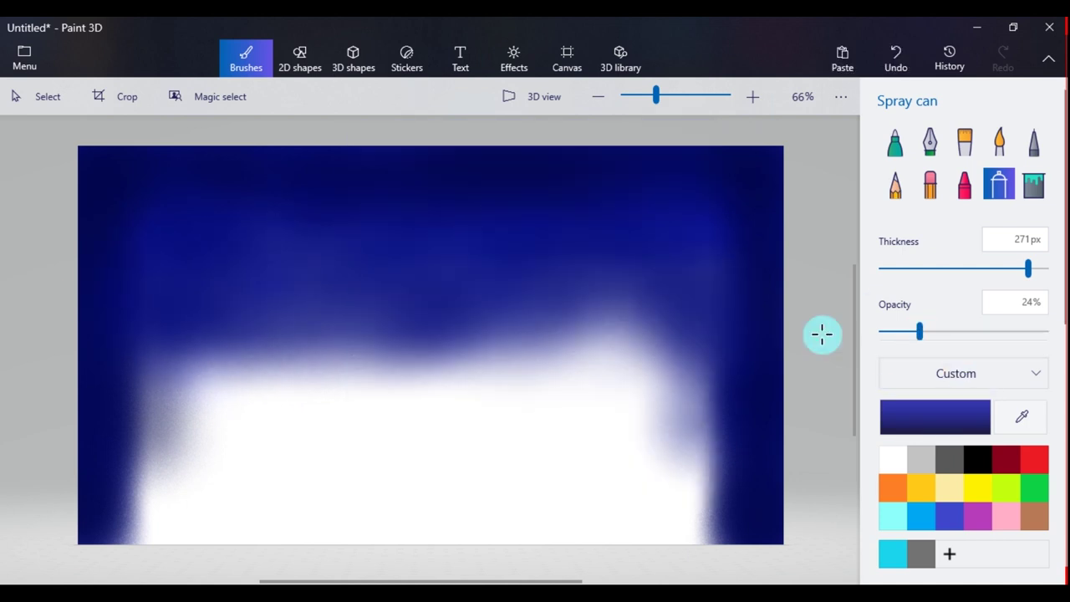
mouse_move(248, 381)
mouse_down()
mouse_move(284, 390)
mouse_move(627, 313)
mouse_move(653, 355)
mouse_move(624, 341)
mouse_move(624, 297)
mouse_move(171, 384)
mouse_move(201, 376)
mouse_move(236, 327)
mouse_move(519, 399)
mouse_move(621, 371)
mouse_move(693, 414)
mouse_move(231, 410)
mouse_move(399, 420)
mouse_move(309, 408)
mouse_move(584, 367)
mouse_up()
mouse_move(724, 234)
mouse_down()
mouse_move(705, 495)
mouse_move(136, 289)
mouse_up()
drag(613, 227, 477, 422)
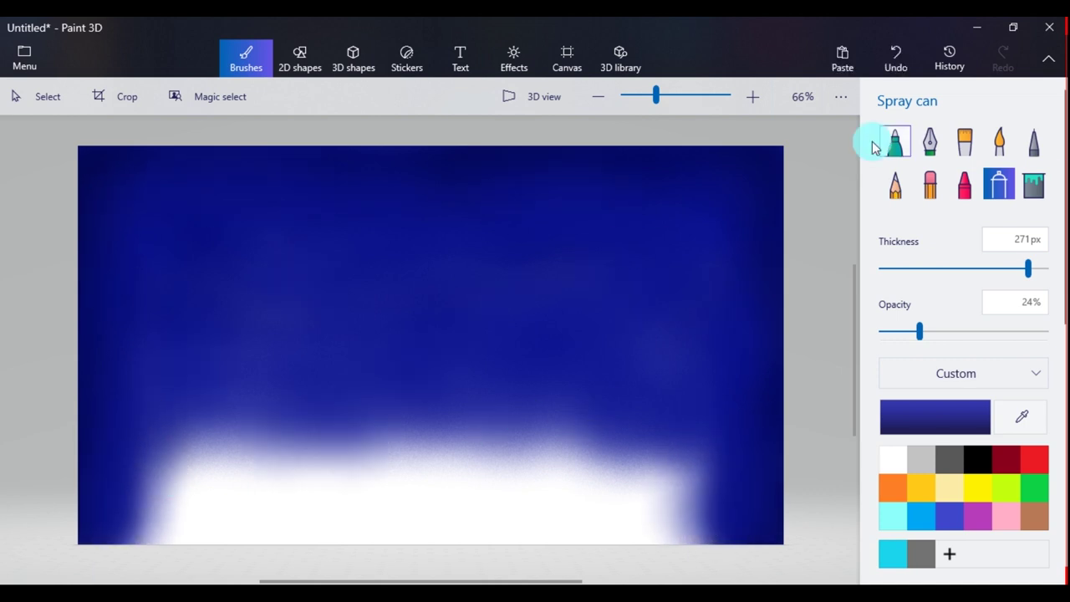
Draw a circle for the moon in the upper middle of the sky with a solid white 10 px outline.
click(299, 59)
click(894, 225)
drag(357, 214, 512, 366)
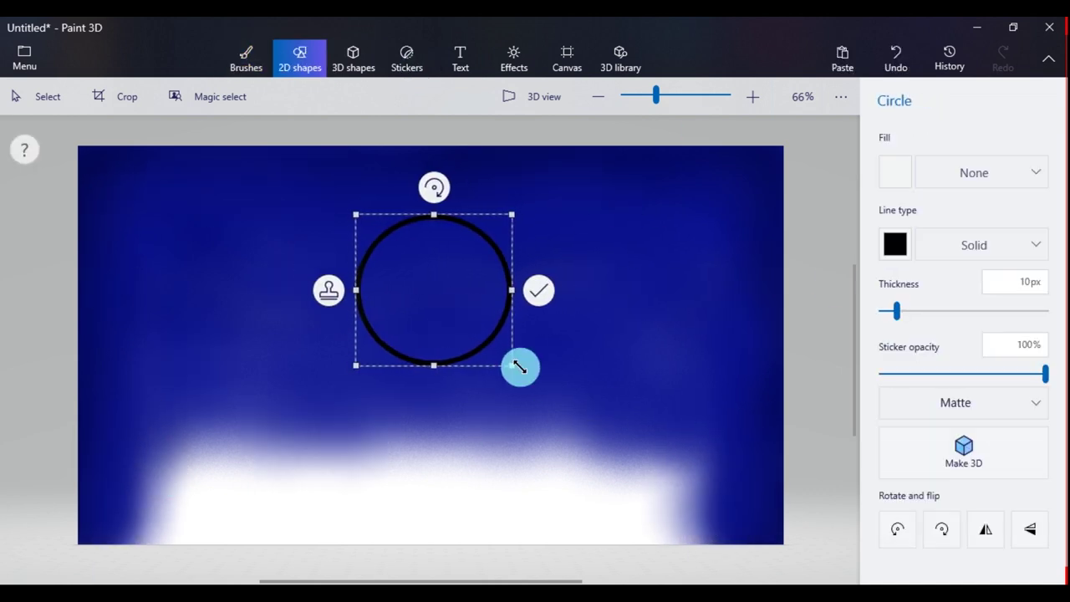
click(895, 245)
click(833, 302)
drag(434, 365, 437, 368)
click(539, 291)
Fill the inside of the moon circle with white.
click(246, 58)
click(1034, 184)
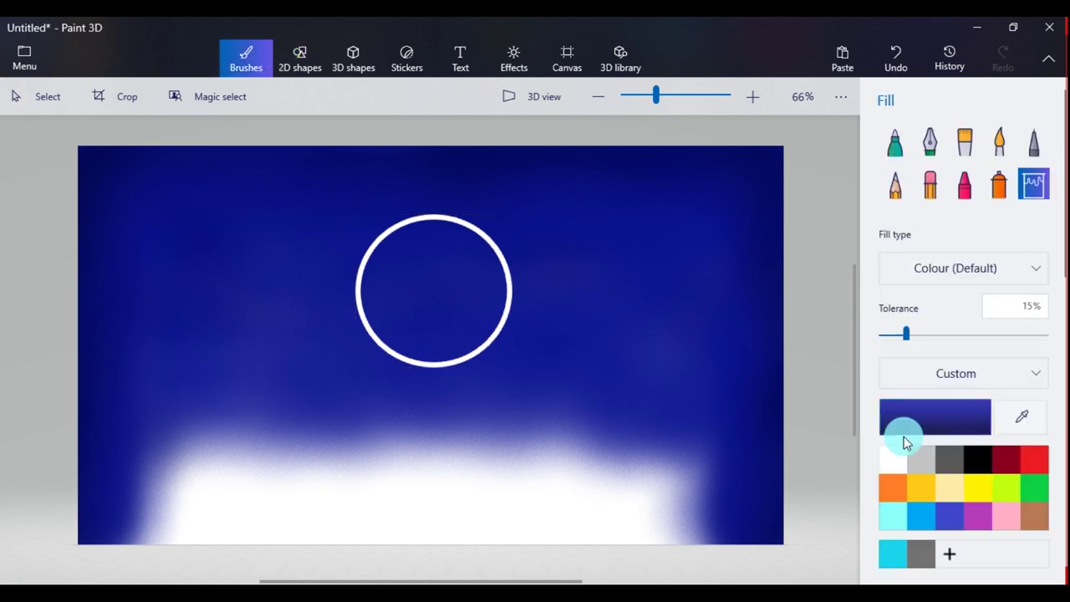
click(893, 459)
click(461, 293)
Set the Calligraphy pen to 20 px thickness and 59% opacity, and test a short white ridge stroke.
click(930, 142)
click(977, 341)
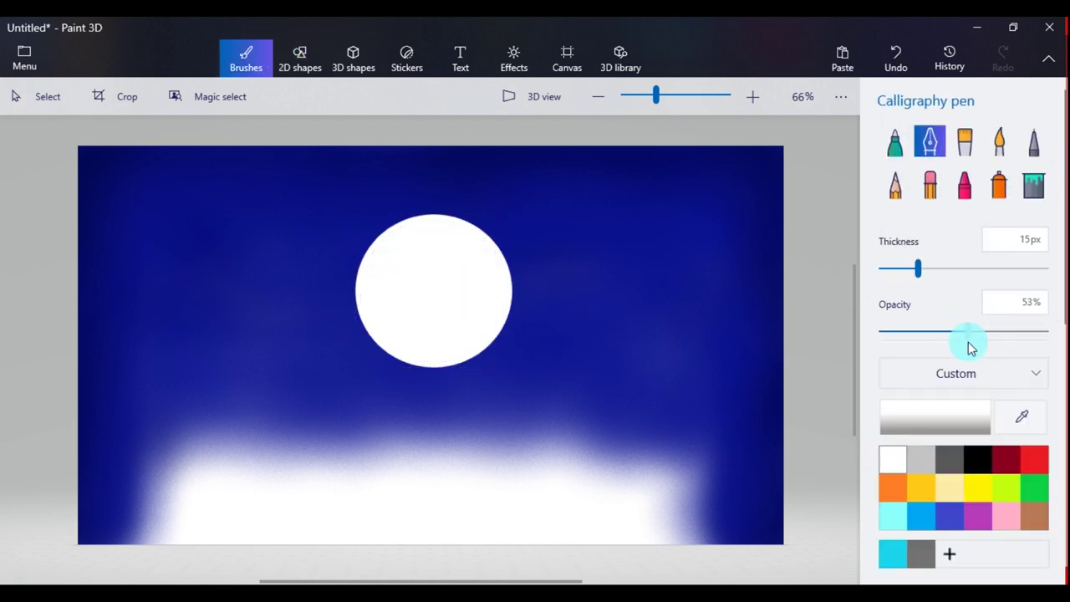
drag(918, 269, 944, 269)
drag(160, 425, 267, 401)
key(ctrl+z)
Sample the sky blue as the pen colour and darken it to a near-black navy.
click(1022, 416)
click(778, 259)
click(940, 423)
click(594, 357)
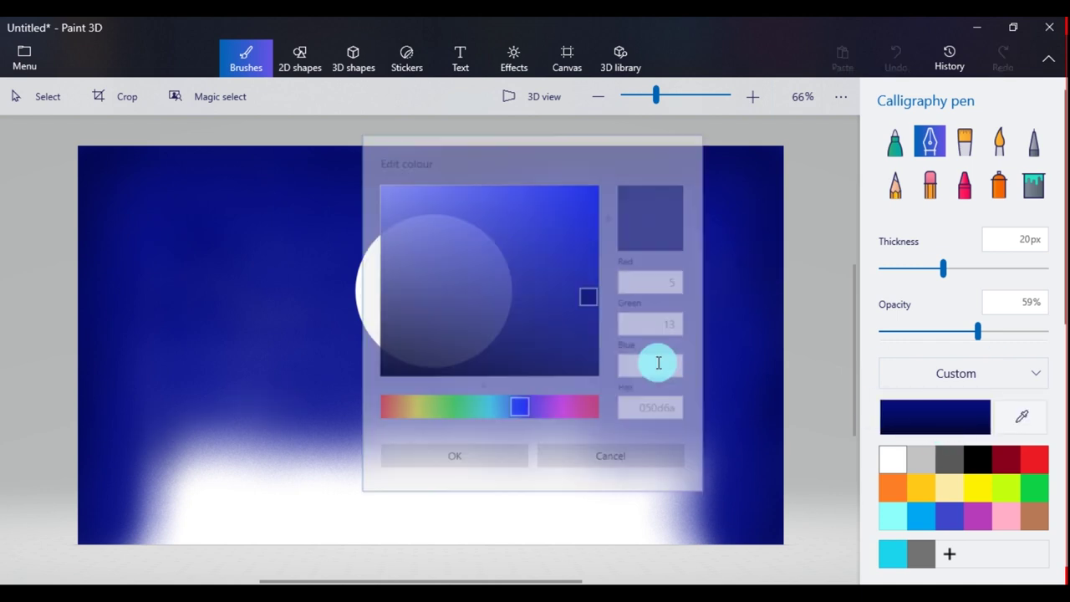
click(477, 466)
At 100% pen opacity, outline a wide mountain over the moon's lower part and fill it with 31 px strokes.
drag(165, 426, 437, 330)
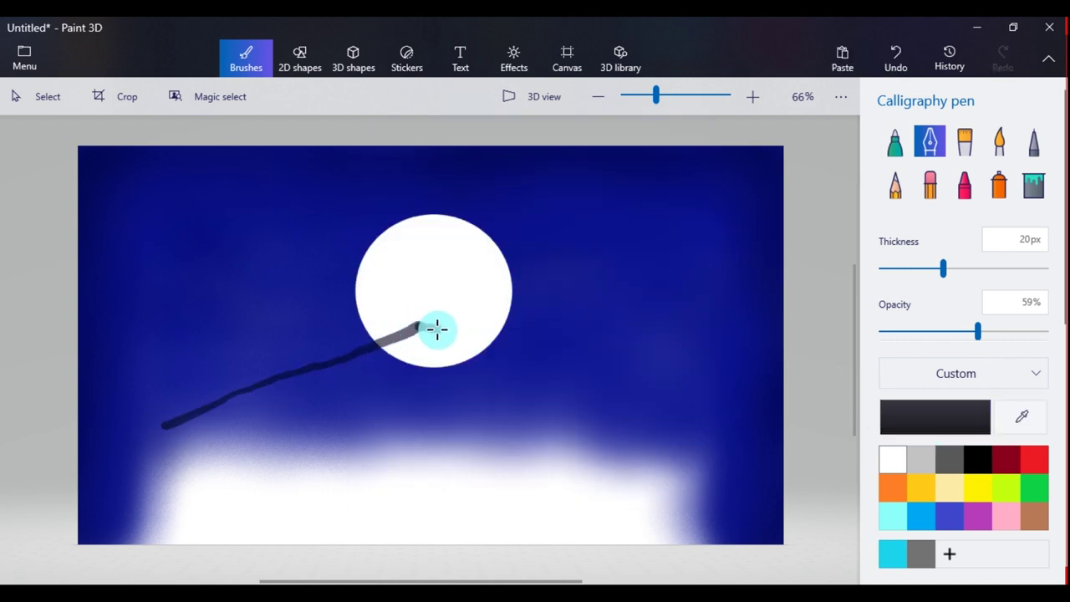
drag(978, 332, 1065, 329)
key(ctrl+z)
mouse_move(186, 399)
mouse_down()
mouse_move(421, 325)
mouse_move(583, 356)
mouse_move(720, 399)
mouse_up()
click(753, 97)
drag(943, 268, 1000, 268)
mouse_move(92, 428)
mouse_down()
mouse_move(192, 410)
mouse_move(463, 324)
mouse_move(540, 352)
mouse_move(435, 349)
mouse_move(136, 427)
mouse_move(664, 396)
mouse_move(457, 404)
mouse_move(478, 359)
mouse_move(686, 389)
mouse_move(293, 393)
mouse_move(616, 411)
mouse_move(583, 399)
mouse_move(334, 406)
mouse_move(377, 421)
mouse_move(631, 415)
mouse_move(275, 419)
mouse_move(792, 417)
mouse_up()
Change the pen colour to navy #01052C and paint over the mountain's upper slopes around the summit.
click(935, 417)
drag(597, 354, 597, 323)
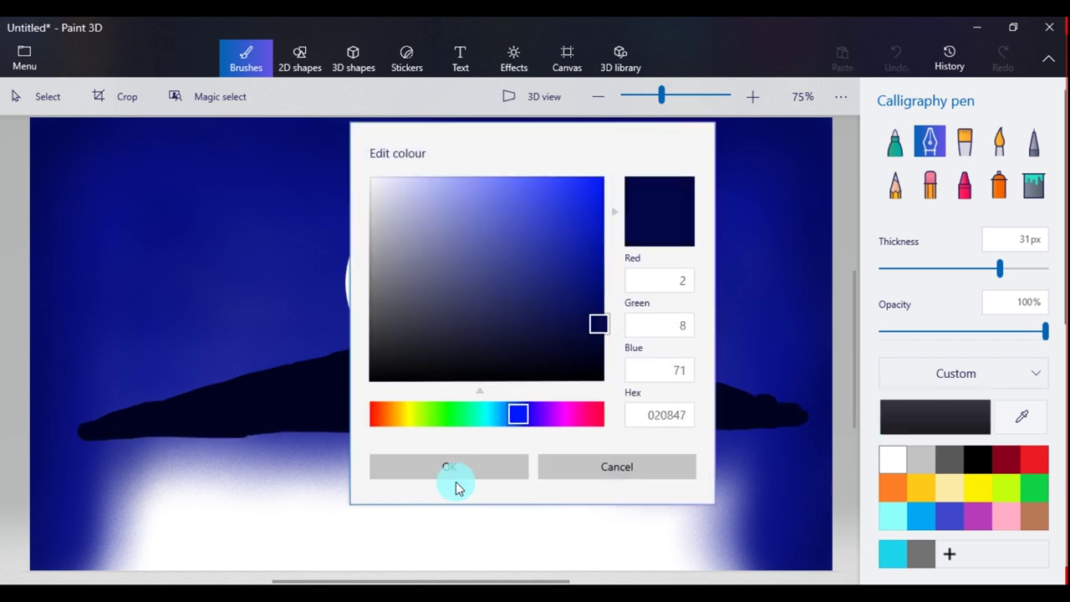
click(454, 478)
drag(205, 411, 356, 385)
click(935, 417)
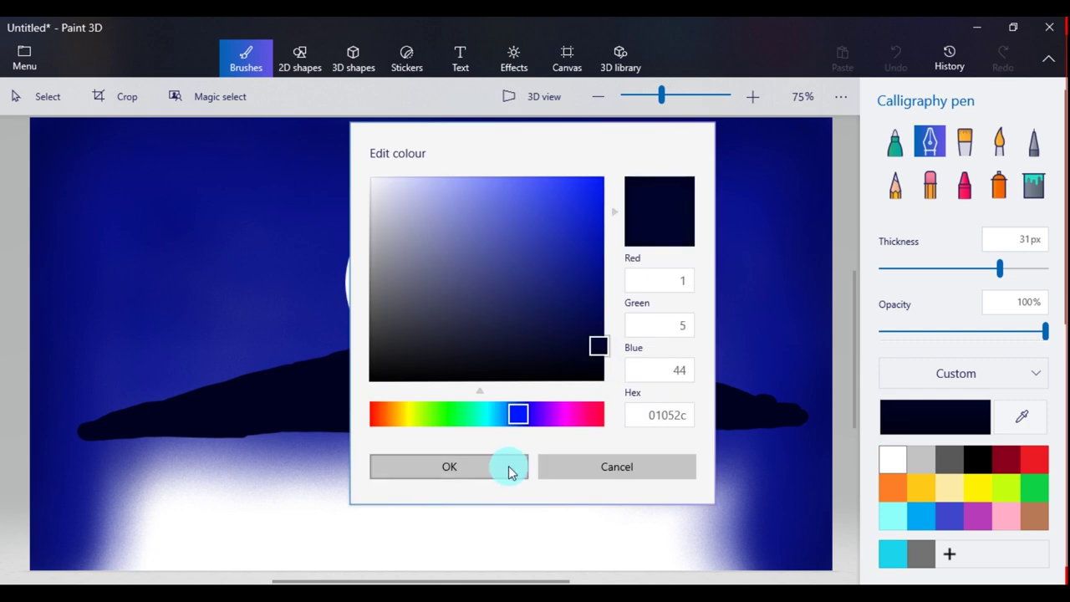
click(506, 467)
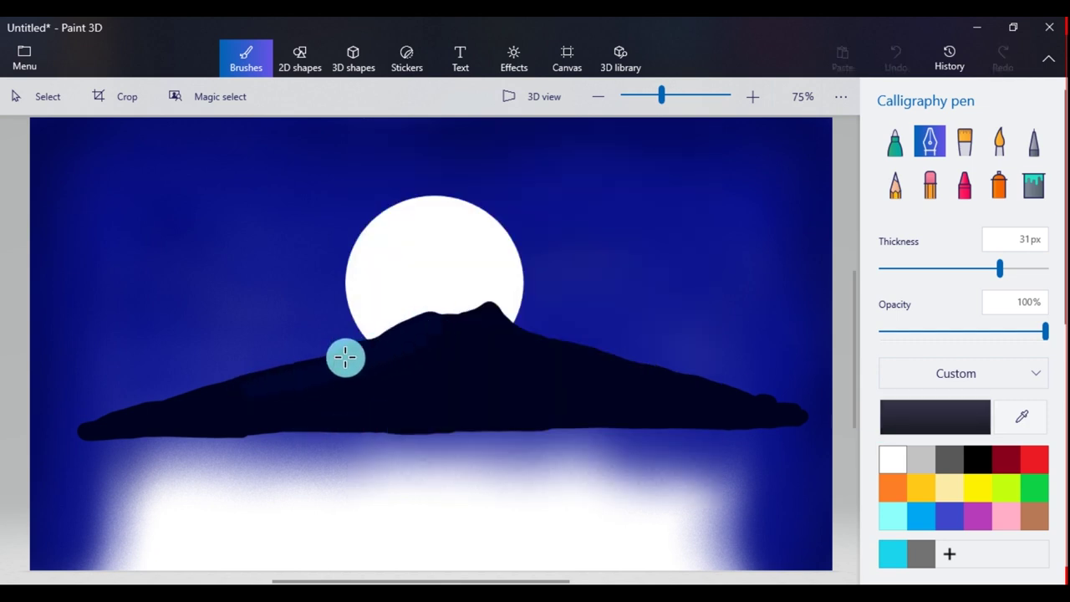
drag(433, 352, 506, 337)
mouse_move(570, 351)
mouse_down()
mouse_move(695, 387)
mouse_move(544, 360)
mouse_up()
Switch to the Spray can, reduce its thickness to 111 px and undo the large shading stroke on the mountain.
click(1000, 186)
click(935, 416)
click(579, 475)
mouse_move(422, 377)
mouse_down()
mouse_move(366, 378)
mouse_move(288, 393)
mouse_up()
drag(1028, 268, 933, 268)
key(ctrl+z)
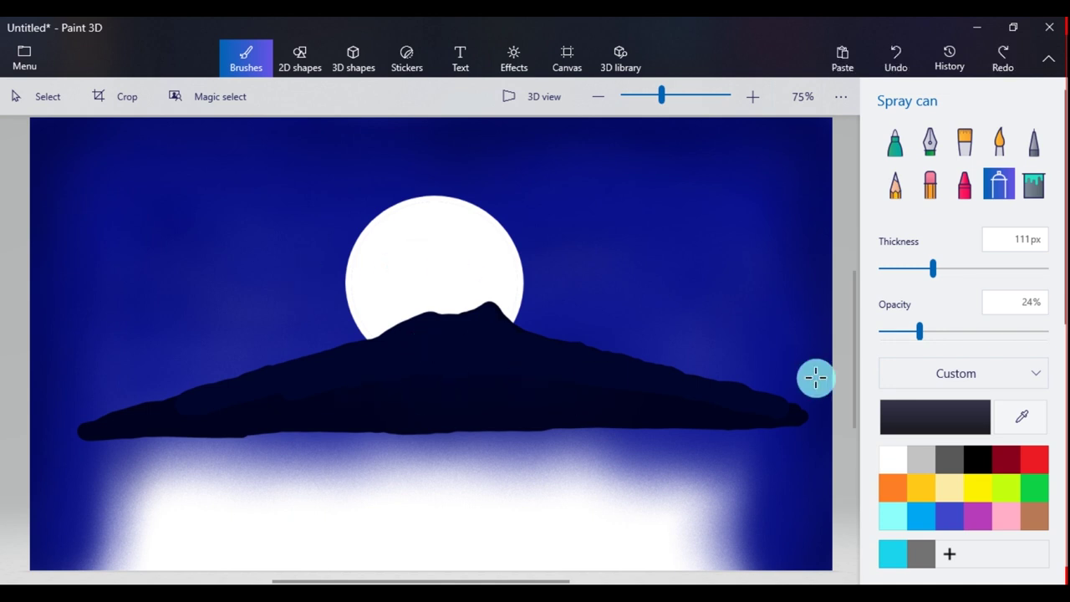
Set the spray colour to navy #01073F and the thickness to 41 px for shading the mountain.
click(935, 416)
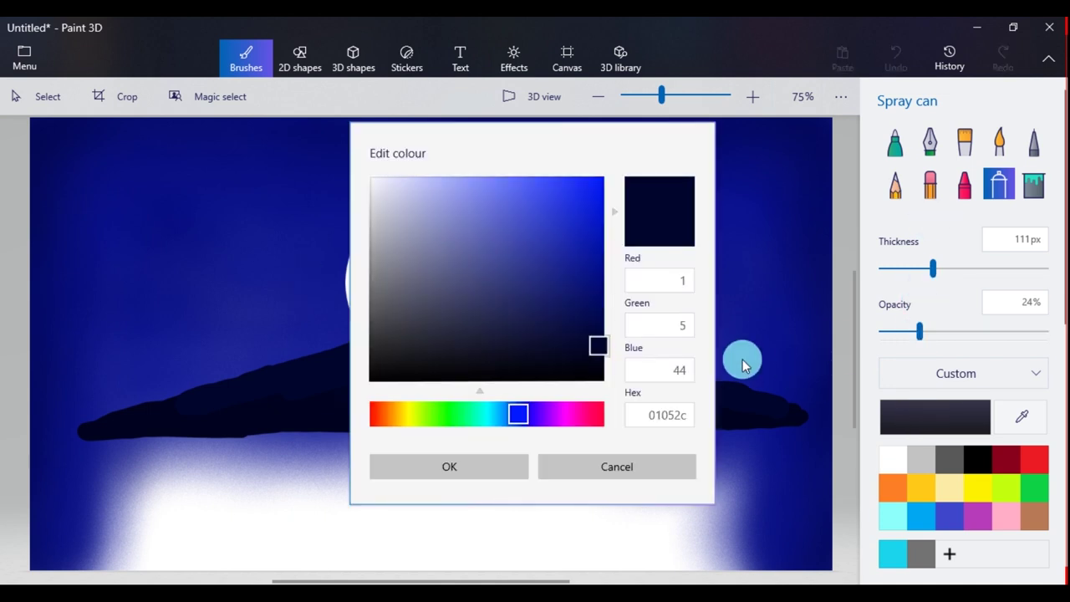
click(597, 330)
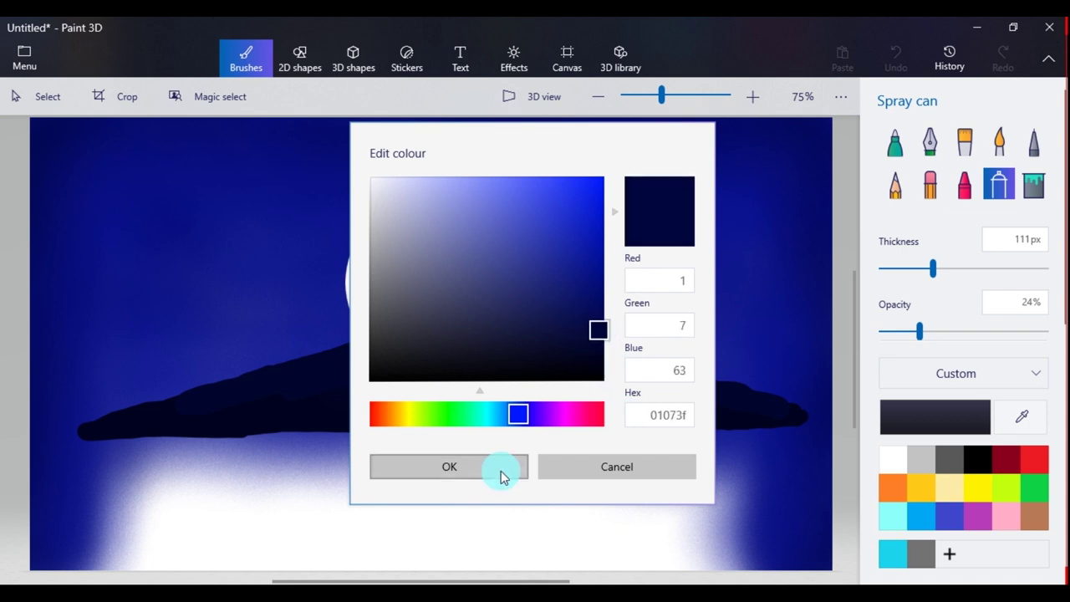
click(512, 465)
click(912, 269)
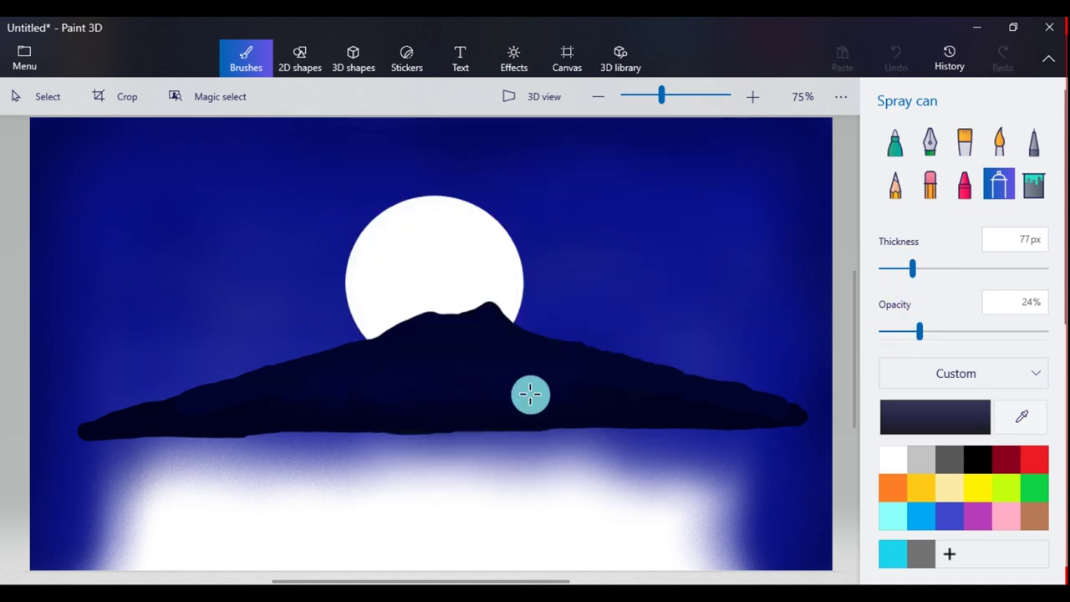
click(891, 268)
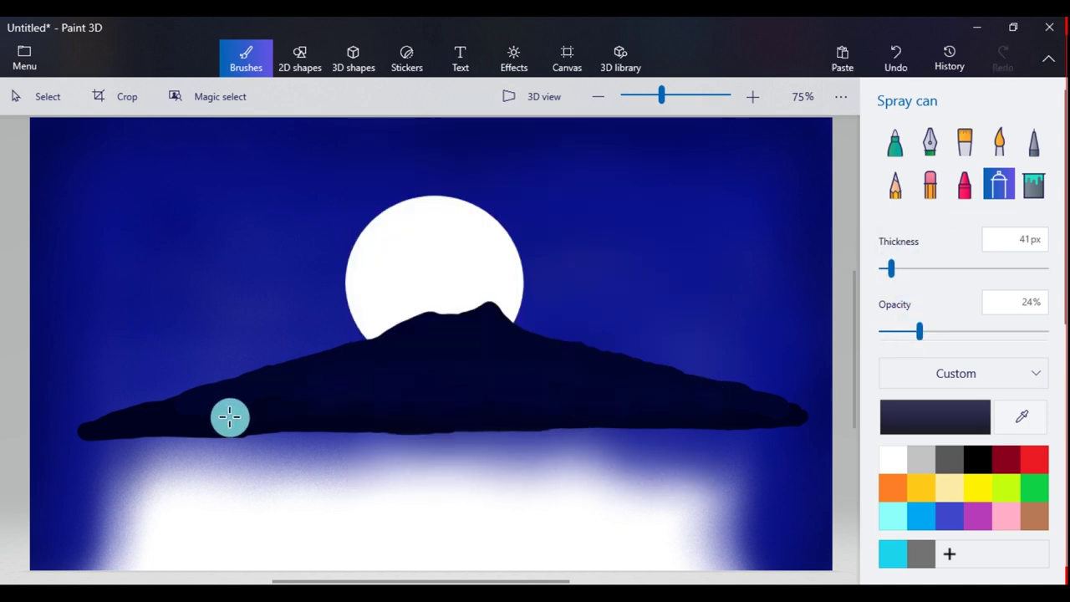
Shade the mountain's summit area and base with 41 px spray strokes in navy #010429 and a slightly lighter navy.
click(935, 417)
click(480, 466)
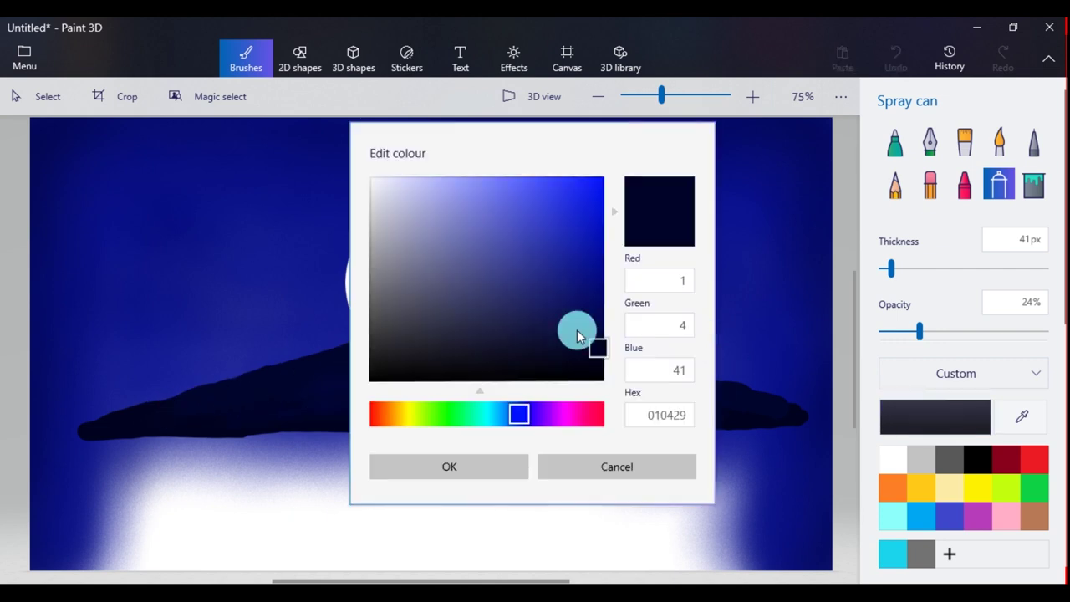
click(593, 335)
click(454, 466)
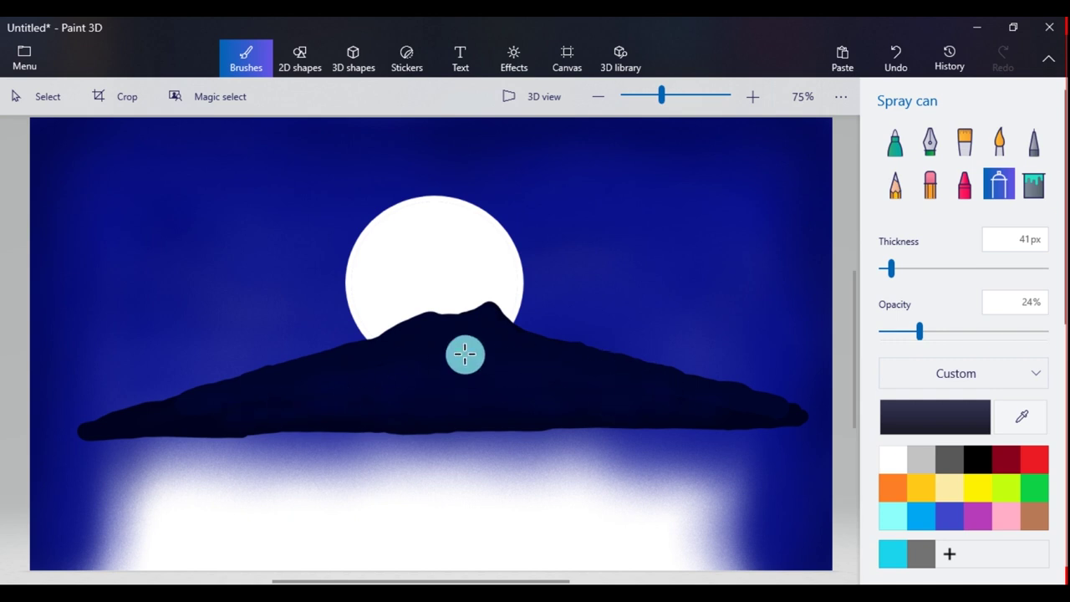
drag(465, 354, 502, 353)
mouse_move(402, 423)
mouse_down()
mouse_move(178, 409)
mouse_move(226, 423)
mouse_move(434, 409)
mouse_up()
mouse_move(587, 414)
mouse_down()
mouse_move(578, 409)
mouse_move(685, 407)
mouse_move(301, 409)
mouse_up()
drag(508, 404, 765, 421)
click(598, 98)
click(747, 98)
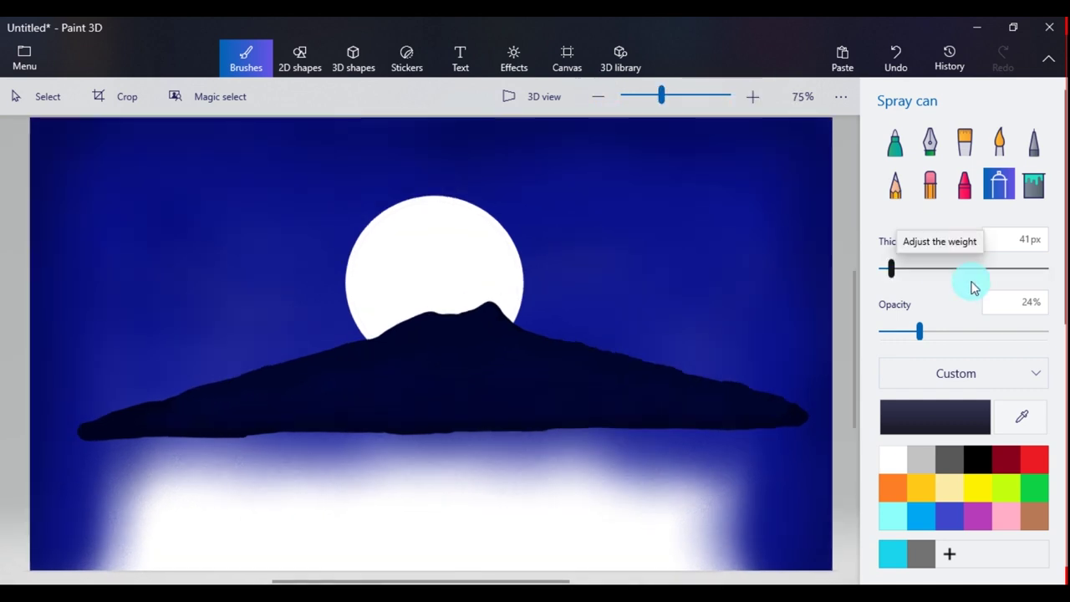
Draw hill ridgelines from both canvas sides down to the mountain's base in dark navy with a 12 px Calligraphy pen.
click(930, 143)
click(904, 269)
mouse_move(30, 327)
mouse_down()
mouse_move(294, 370)
mouse_move(467, 435)
mouse_move(458, 423)
mouse_move(437, 432)
mouse_move(636, 350)
mouse_move(827, 313)
mouse_up()
click(893, 408)
click(593, 351)
click(449, 465)
mouse_move(34, 353)
mouse_down()
mouse_move(297, 365)
mouse_move(383, 397)
mouse_up()
drag(458, 430, 504, 413)
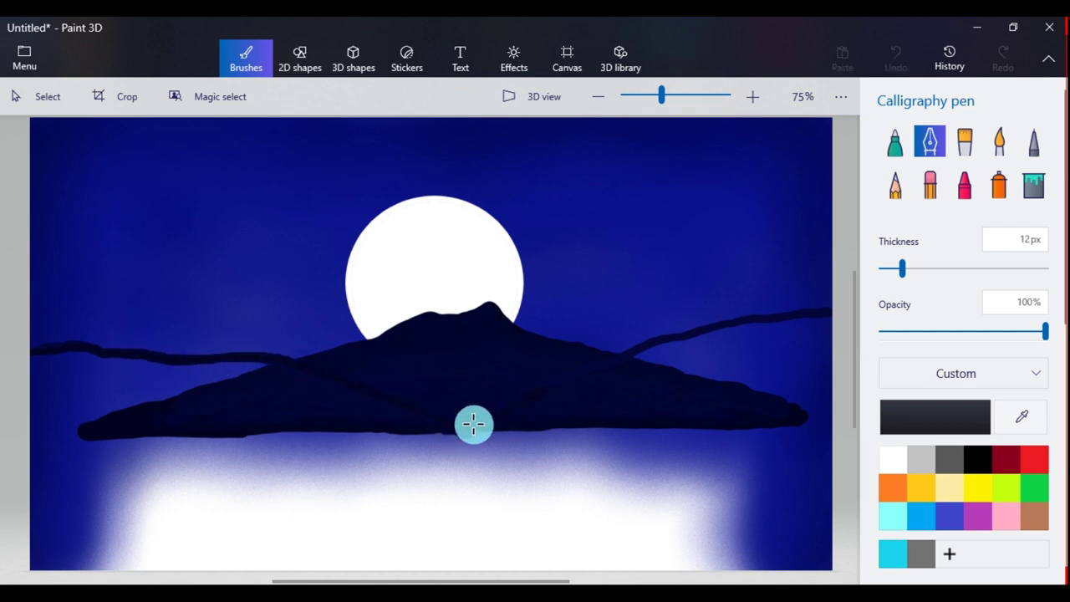
Thicken the right ridgeline and fill the hill beneath it with 22 px dark navy strokes.
drag(623, 356, 819, 314)
drag(902, 269, 912, 268)
drag(699, 345, 786, 332)
drag(912, 269, 954, 269)
drag(699, 343, 806, 323)
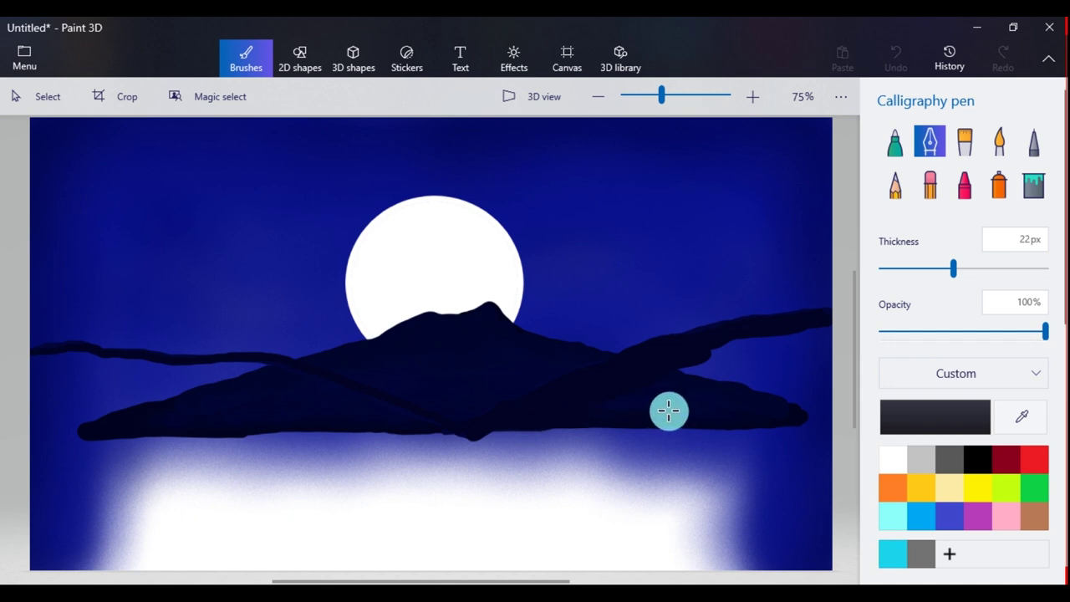
mouse_move(677, 370)
mouse_down()
mouse_move(760, 323)
mouse_move(710, 385)
mouse_move(719, 404)
mouse_move(779, 421)
mouse_move(807, 336)
mouse_up()
mouse_move(727, 328)
mouse_down()
mouse_move(733, 363)
mouse_move(833, 363)
mouse_move(806, 389)
mouse_move(635, 361)
mouse_up()
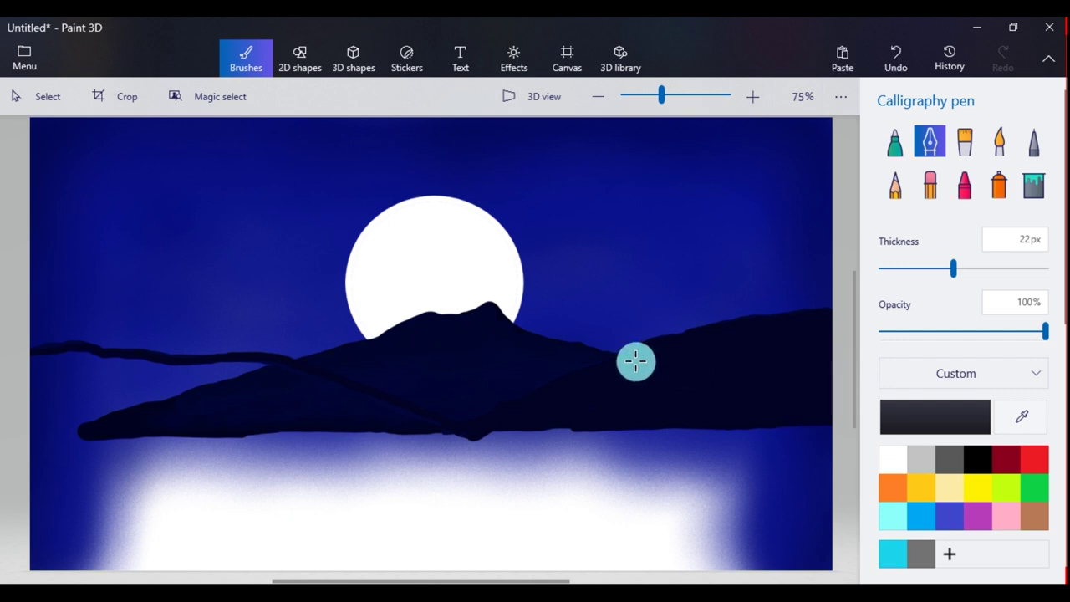
Fill the left hill with dark navy and even out the shoreline along the base of the hills.
mouse_move(409, 432)
mouse_down()
mouse_move(9, 437)
mouse_move(210, 360)
mouse_move(398, 406)
mouse_up()
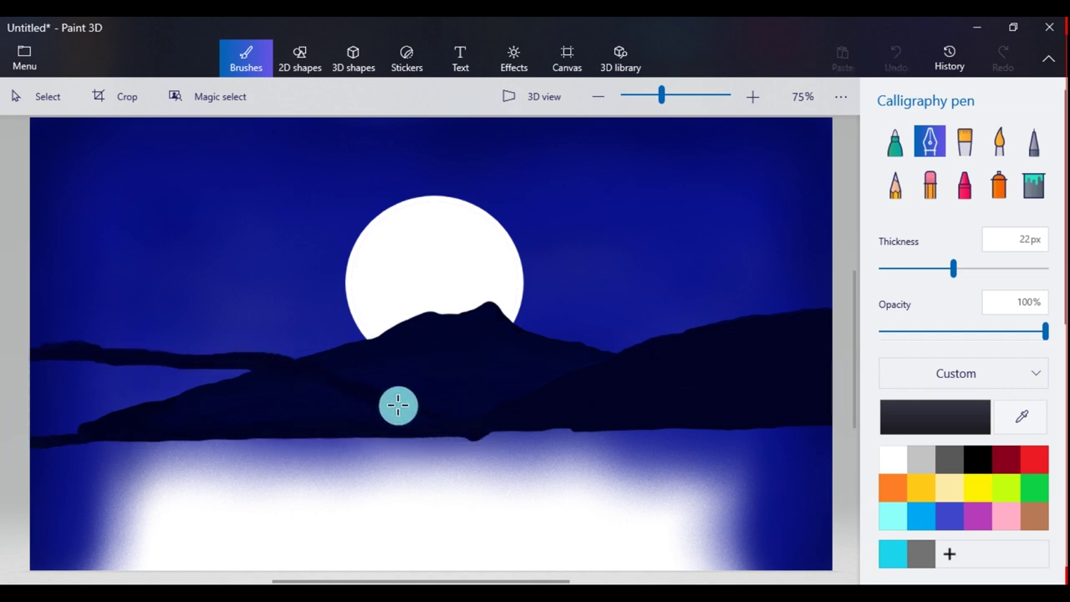
mouse_move(320, 385)
mouse_down()
mouse_move(22, 373)
mouse_move(225, 387)
mouse_move(60, 402)
mouse_up()
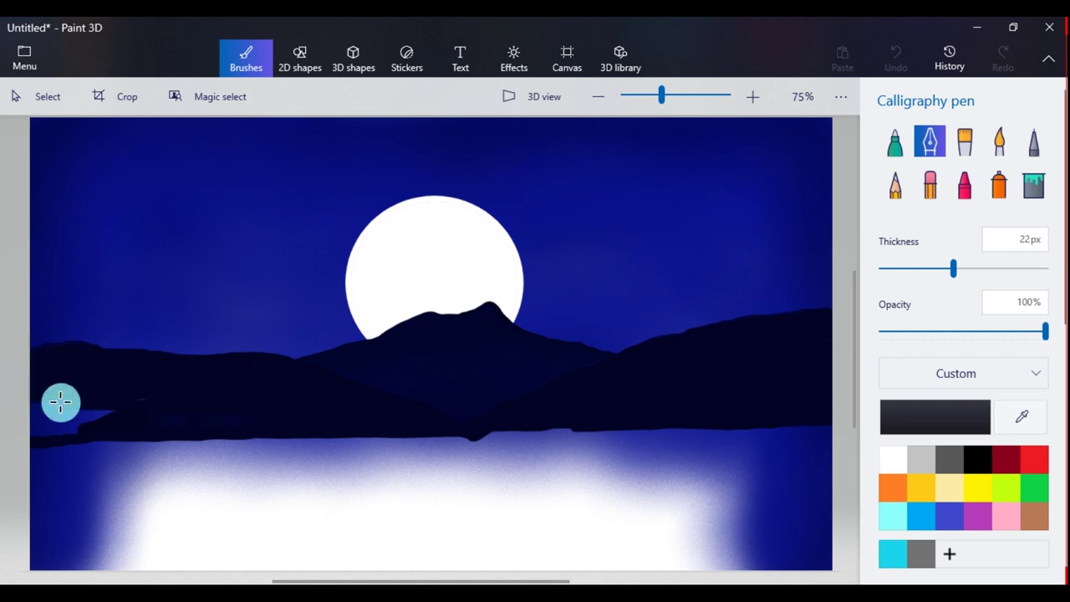
drag(161, 419, 29, 429)
drag(270, 390, 260, 393)
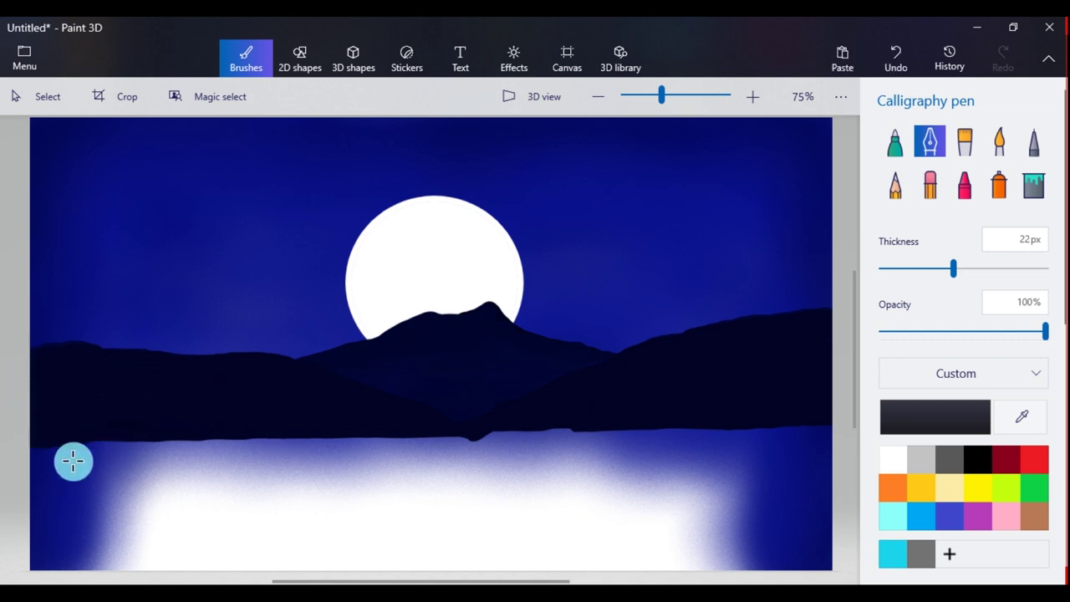
mouse_move(27, 441)
mouse_down()
mouse_move(831, 430)
mouse_move(114, 435)
mouse_up()
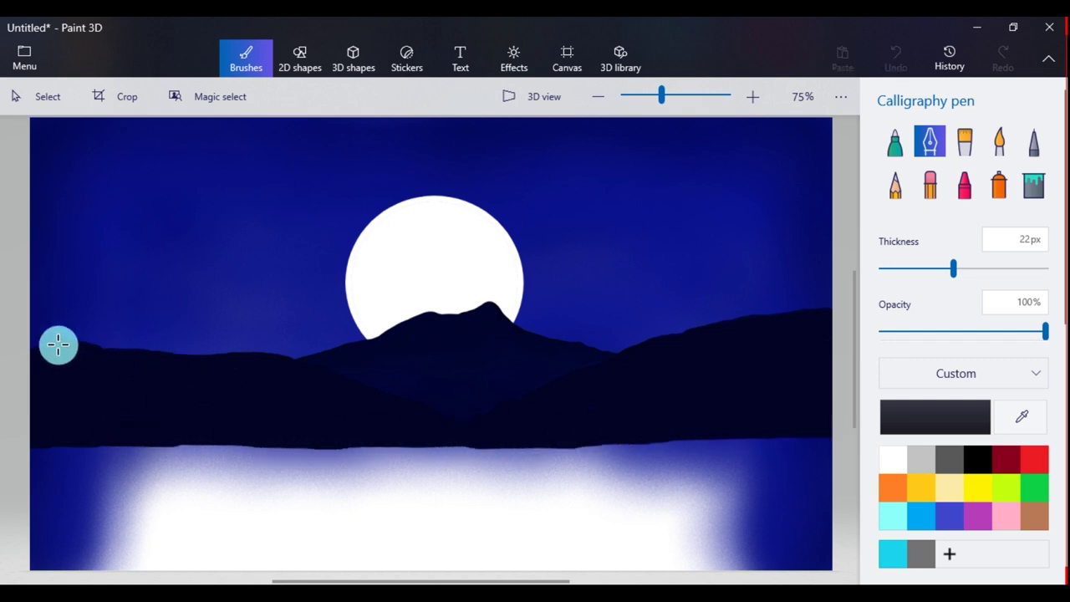
Shade the right hill with the Spray can at 41 px and 24% opacity in a slightly lighter navy.
click(1000, 184)
click(935, 416)
click(591, 335)
click(485, 466)
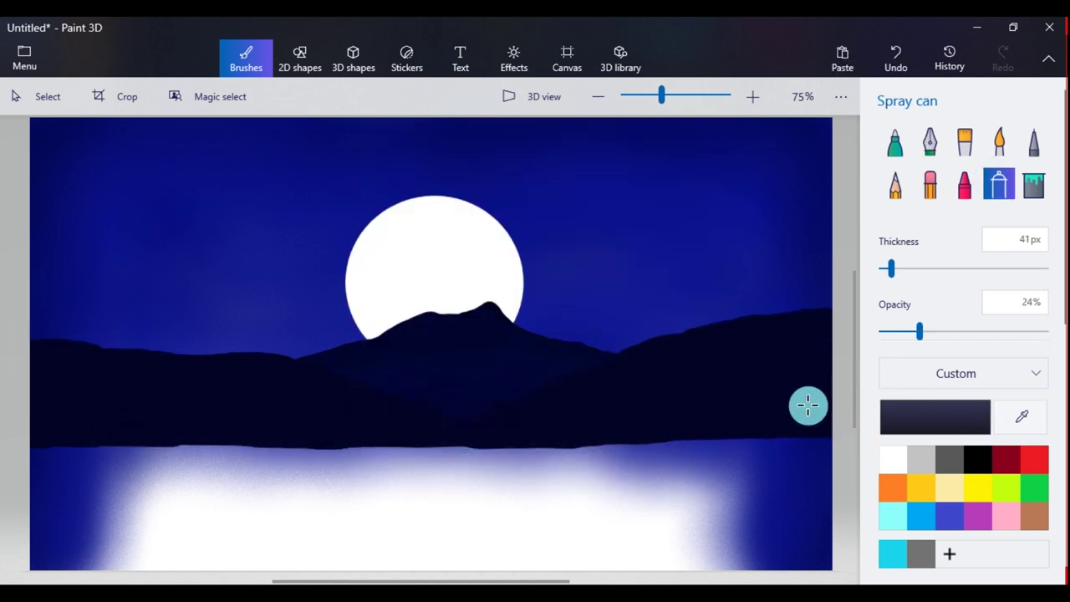
mouse_move(753, 418)
mouse_down()
mouse_move(707, 414)
mouse_move(778, 426)
mouse_move(683, 414)
mouse_up()
mouse_move(797, 401)
mouse_down()
mouse_move(833, 418)
mouse_move(813, 402)
mouse_up()
mouse_move(627, 441)
mouse_down()
mouse_move(815, 377)
mouse_move(794, 386)
mouse_up()
mouse_move(724, 414)
mouse_down()
mouse_move(560, 441)
mouse_move(598, 438)
mouse_up()
mouse_move(784, 417)
mouse_down()
mouse_move(668, 438)
mouse_move(766, 435)
mouse_move(646, 395)
mouse_up()
Adjust the navy spray colour and add more shading to the right hill and along the left hill's base.
click(935, 416)
click(520, 457)
mouse_move(769, 389)
mouse_down()
mouse_move(765, 422)
mouse_move(728, 424)
mouse_move(795, 375)
mouse_up()
mouse_move(694, 410)
mouse_down()
mouse_move(686, 375)
mouse_move(788, 407)
mouse_move(53, 432)
mouse_up()
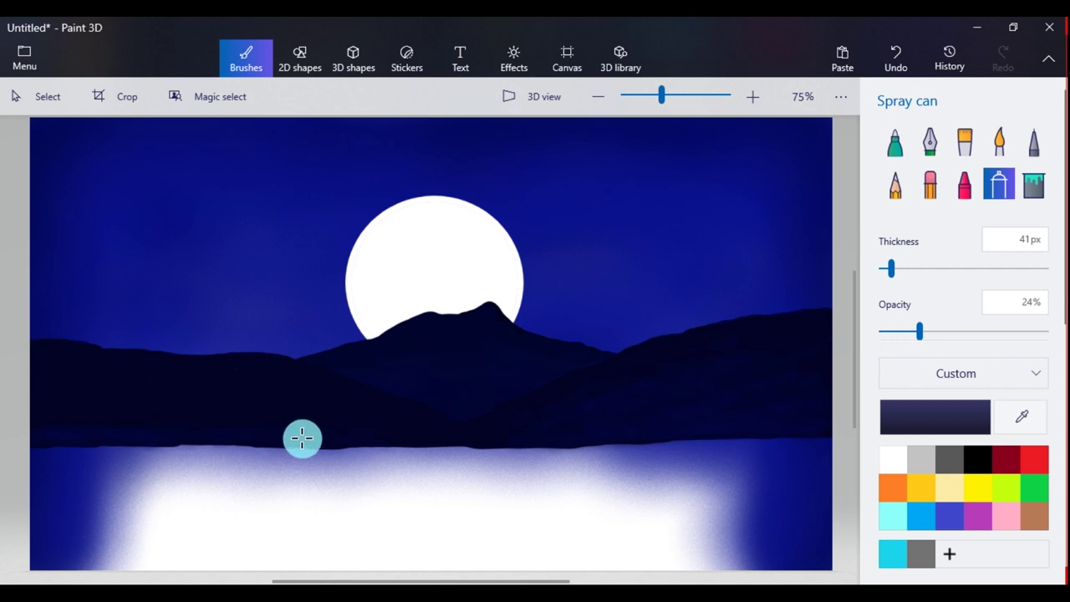
Increase the spray thickness to 59 px and blend the shading over the left and right hills.
drag(891, 269, 902, 268)
mouse_move(335, 417)
mouse_down()
mouse_move(216, 406)
mouse_move(153, 426)
mouse_up()
drag(397, 430, 45, 413)
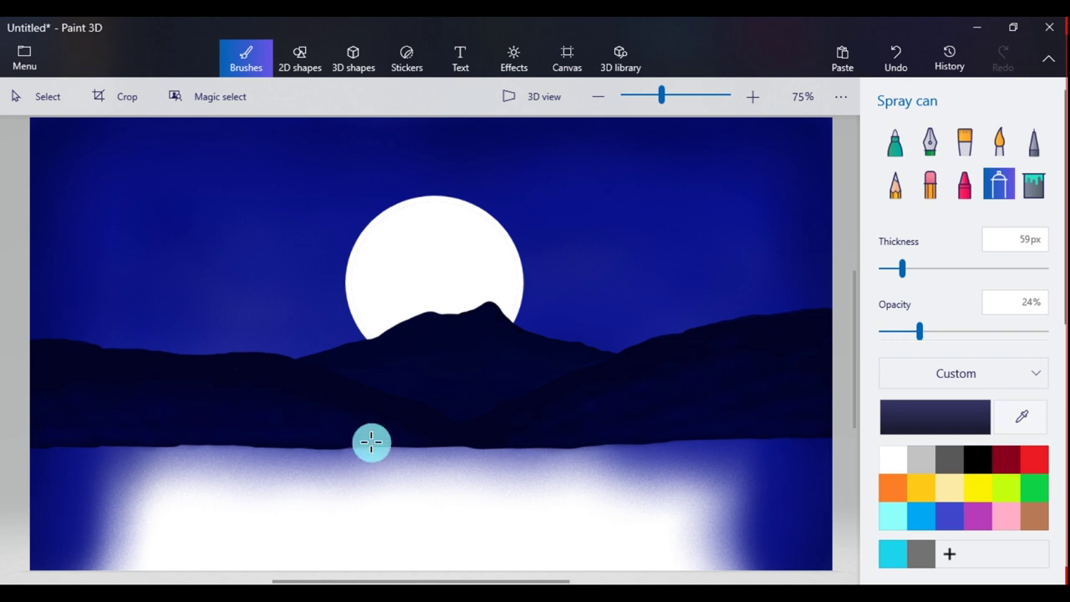
mouse_move(744, 368)
mouse_down()
mouse_move(710, 410)
mouse_move(500, 441)
mouse_move(536, 441)
mouse_up()
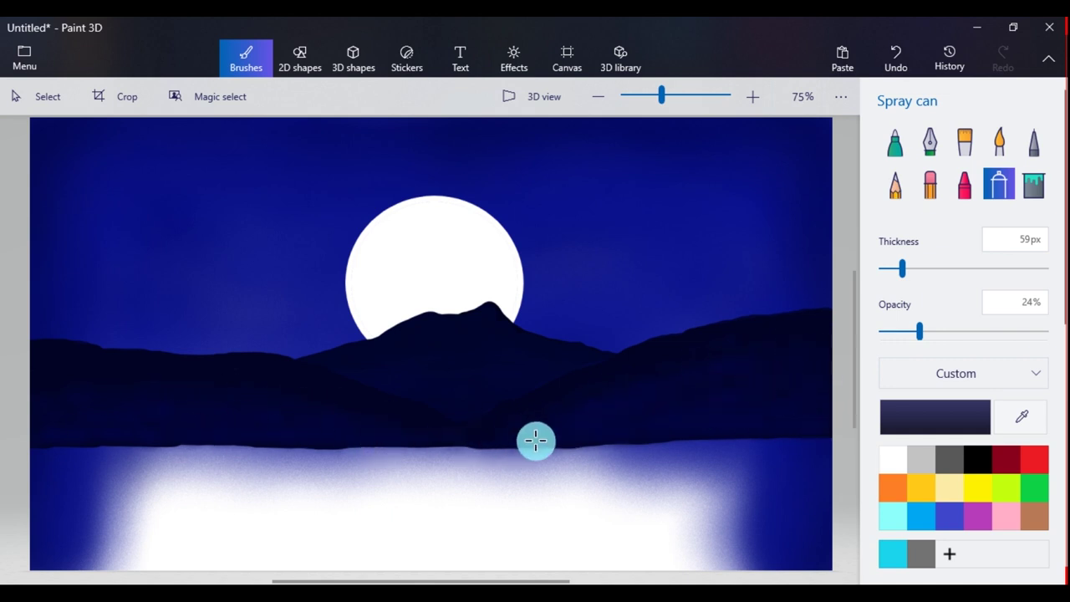
Switch the spray colour to white and try a glow around the moon's edge at 24% opacity.
click(892, 470)
drag(341, 301, 355, 235)
key(ctrl+z)
click(914, 269)
drag(346, 310, 351, 253)
mouse_move(363, 231)
mouse_down()
mouse_move(474, 208)
mouse_move(523, 282)
mouse_up()
key(ctrl+z)
Spray a soft white glow around the moon with 106 px thickness and 4% opacity.
drag(913, 268, 930, 269)
drag(920, 332, 906, 332)
mouse_move(359, 330)
mouse_down()
mouse_move(346, 248)
mouse_move(480, 208)
mouse_move(386, 213)
mouse_up()
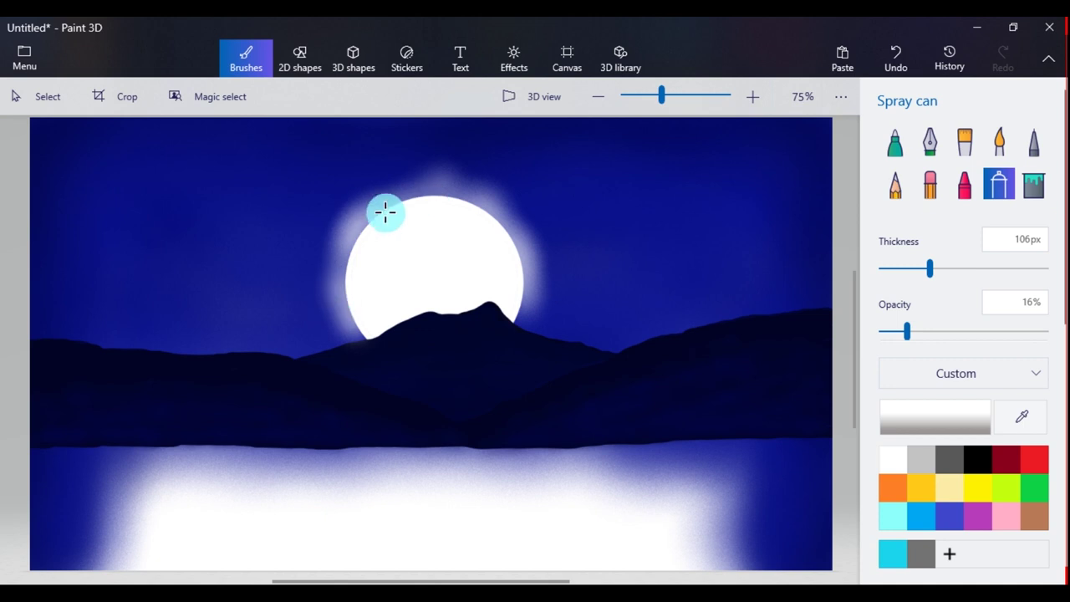
key(ctrl+z)
drag(907, 332, 887, 332)
mouse_move(346, 284)
mouse_down()
mouse_move(342, 240)
mouse_move(521, 318)
mouse_move(339, 289)
mouse_move(502, 195)
mouse_move(485, 203)
mouse_up()
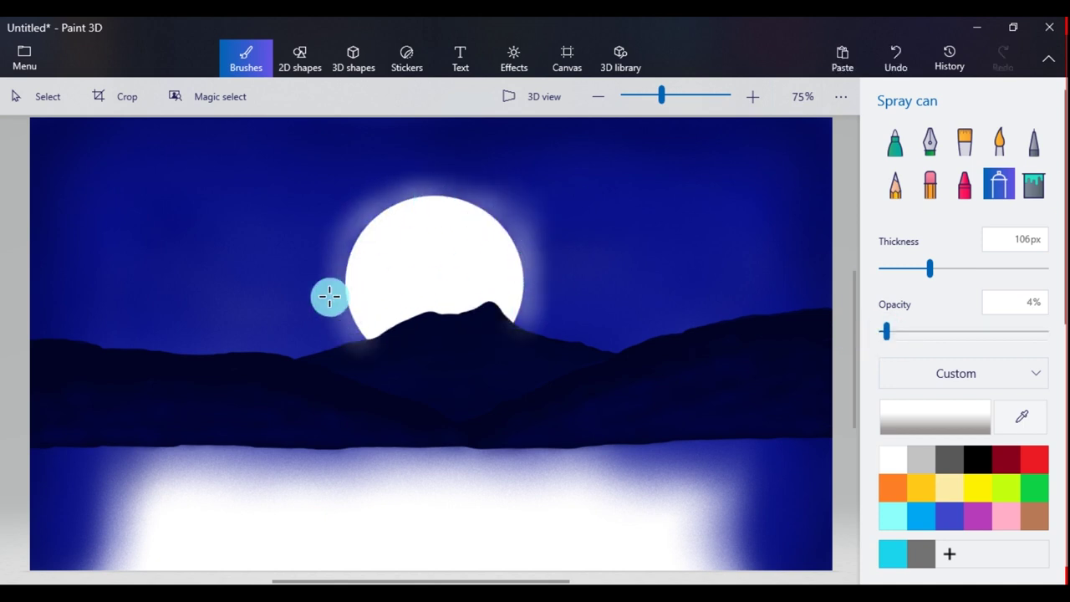
Sample the mountain's navy and spray it over the glow that spilled onto the slopes below the moon.
click(1022, 415)
click(423, 330)
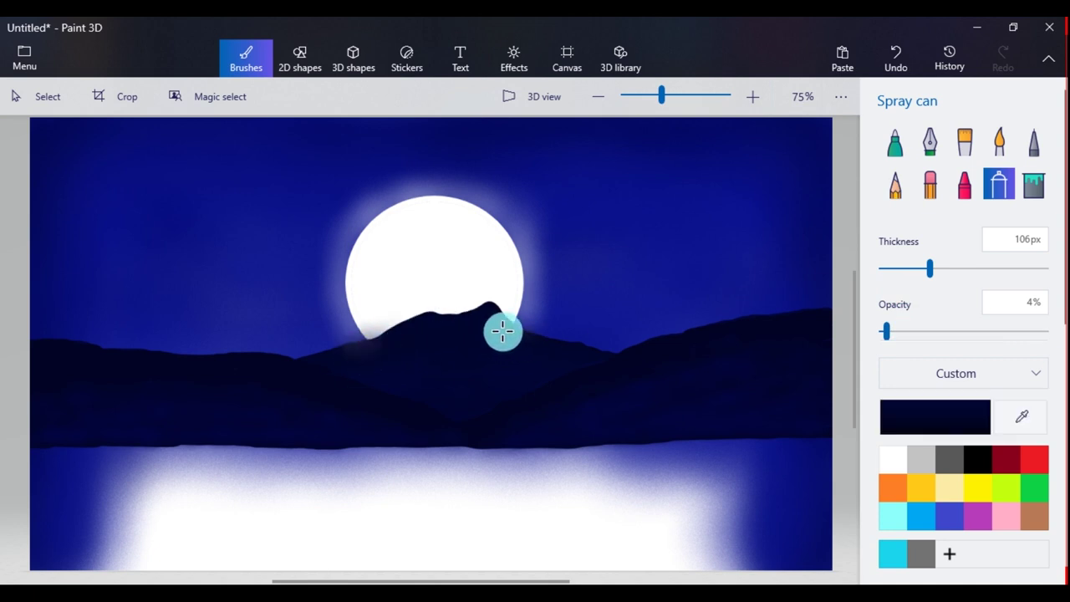
click(935, 418)
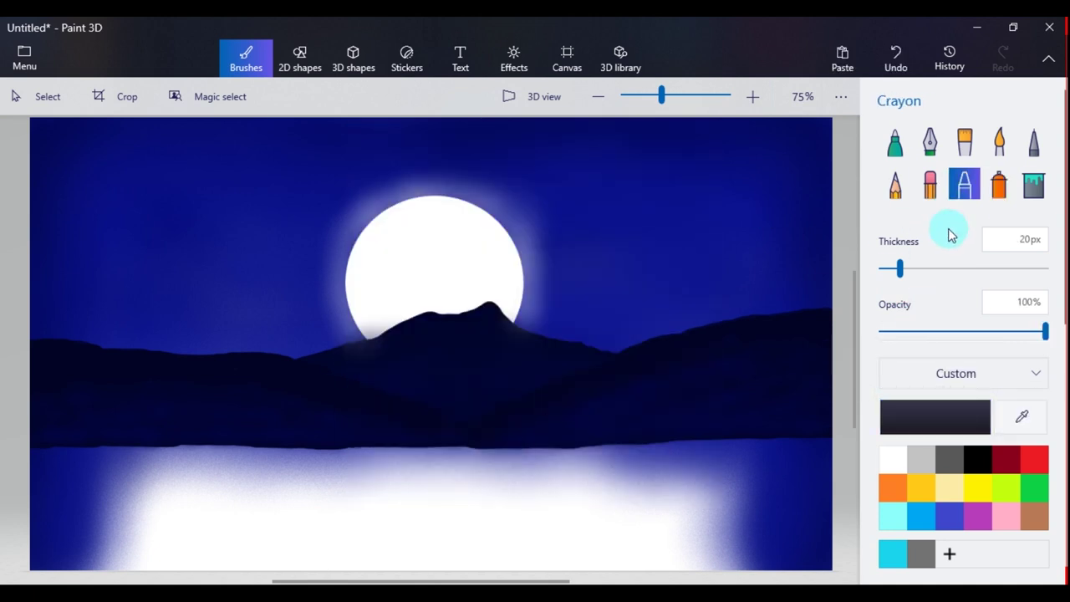
Shade grey crater patches across the moon with the Crayon at 54 px thickness and 23% opacity.
click(925, 409)
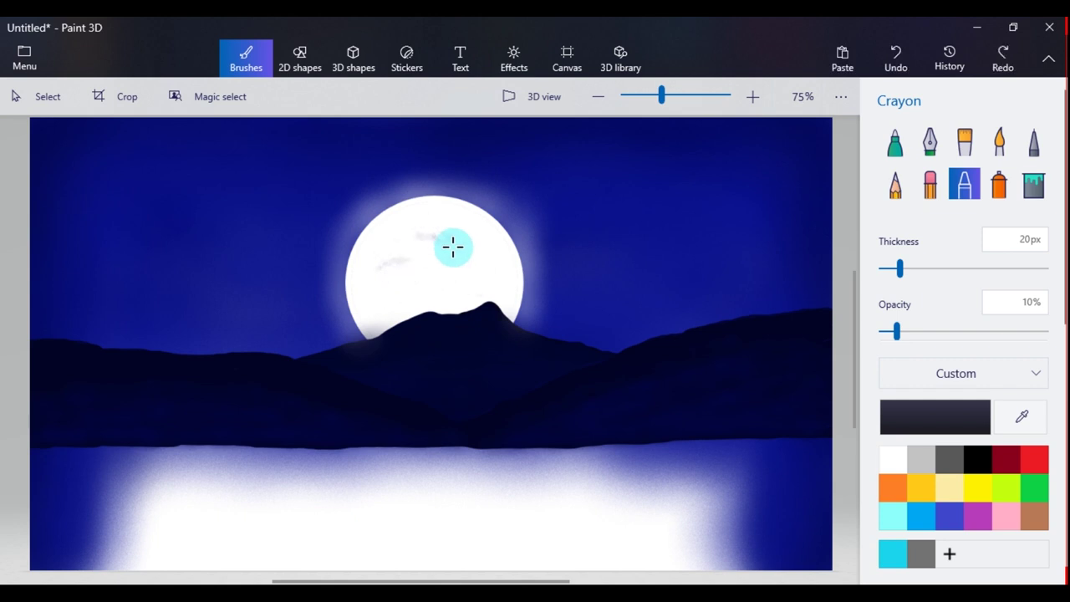
drag(896, 332, 973, 331)
drag(900, 269, 963, 268)
drag(972, 332, 918, 332)
drag(453, 231, 443, 238)
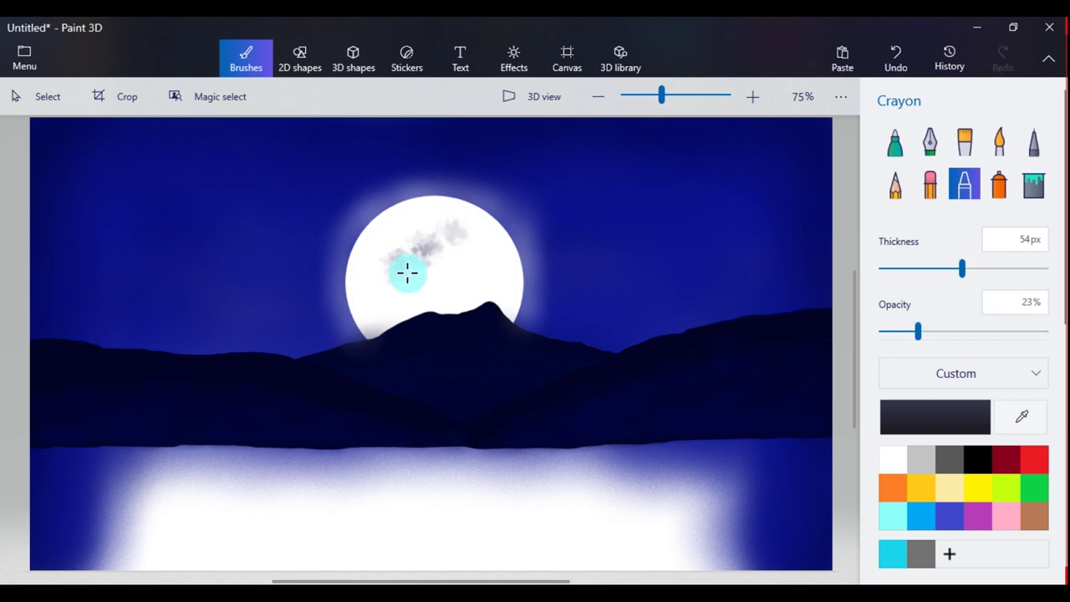
drag(478, 281, 386, 260)
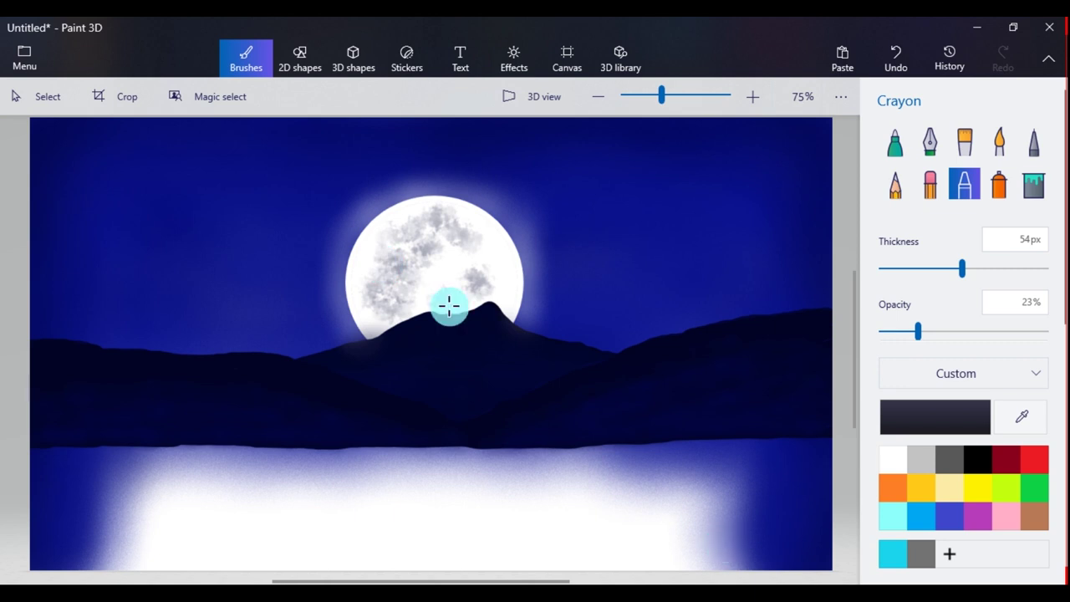
drag(427, 239, 477, 313)
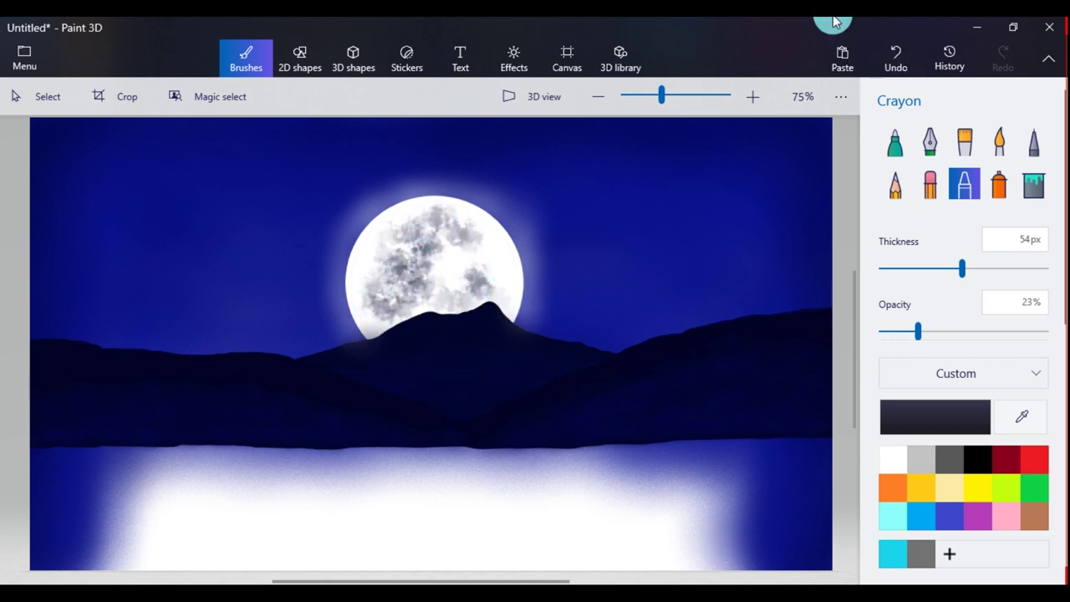
Sample the dark blue of the lake's edge and spray it over the white patch in the water.
click(999, 186)
click(1022, 415)
click(819, 475)
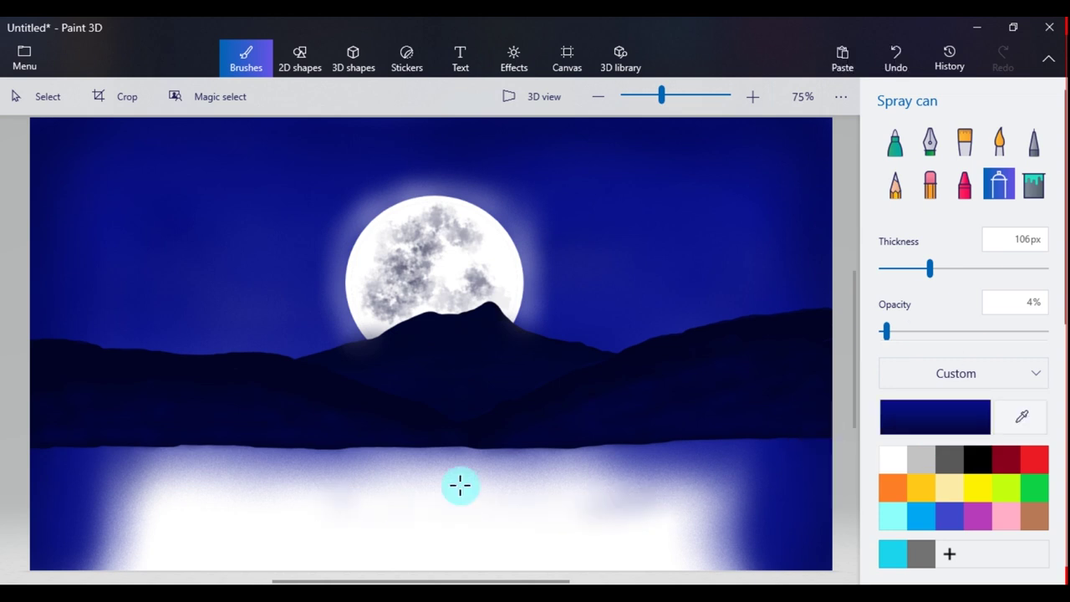
drag(460, 485, 142, 503)
drag(887, 332, 1011, 332)
drag(469, 522, 420, 538)
mouse_move(269, 550)
mouse_down()
mouse_move(366, 569)
mouse_move(64, 552)
mouse_move(699, 570)
mouse_move(736, 551)
mouse_move(628, 528)
mouse_move(111, 528)
mouse_move(573, 514)
mouse_move(179, 503)
mouse_move(405, 539)
mouse_up()
Reduce the spray thickness to 41 px, raise the opacity to 73% and cover more of the white below the shoreline.
drag(930, 269, 884, 268)
click(937, 332)
drag(938, 333, 975, 331)
drag(703, 487, 468, 482)
drag(975, 330, 1001, 331)
mouse_move(586, 466)
mouse_down()
mouse_move(227, 490)
mouse_move(108, 459)
mouse_move(290, 471)
mouse_move(214, 454)
mouse_move(389, 457)
mouse_move(626, 480)
mouse_move(676, 460)
mouse_move(496, 455)
mouse_move(614, 470)
mouse_move(234, 469)
mouse_up()
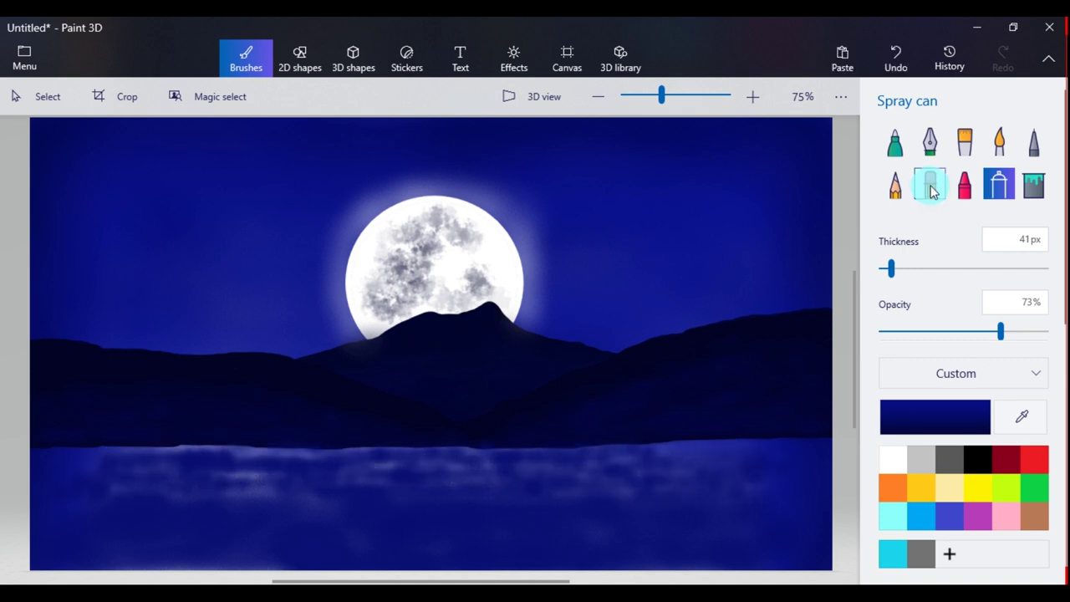
Paint a clean blue shoreline along the base of the hills with the Calligraphy pen, undoing the first stroke.
click(931, 141)
mouse_move(537, 500)
mouse_down()
mouse_move(282, 461)
mouse_move(332, 454)
mouse_move(117, 452)
mouse_move(176, 450)
mouse_up()
key(ctrl+z)
mouse_move(32, 452)
mouse_down()
mouse_move(338, 449)
mouse_move(161, 451)
mouse_up()
mouse_move(577, 461)
mouse_down()
mouse_move(683, 450)
mouse_move(674, 447)
mouse_move(616, 451)
mouse_move(719, 455)
mouse_up()
drag(360, 459, 514, 458)
Widen the Calligraphy pen to 38 px and paint over the remaining pale streaks in the lake.
drag(954, 268, 1036, 269)
drag(626, 498, 697, 495)
mouse_move(764, 474)
mouse_down()
mouse_move(476, 456)
mouse_move(232, 466)
mouse_move(332, 476)
mouse_move(216, 482)
mouse_move(293, 494)
mouse_move(442, 493)
mouse_move(794, 466)
mouse_move(641, 510)
mouse_move(349, 502)
mouse_move(500, 529)
mouse_move(762, 519)
mouse_move(693, 507)
mouse_move(829, 485)
mouse_move(635, 532)
mouse_move(290, 529)
mouse_move(213, 542)
mouse_move(115, 498)
mouse_up()
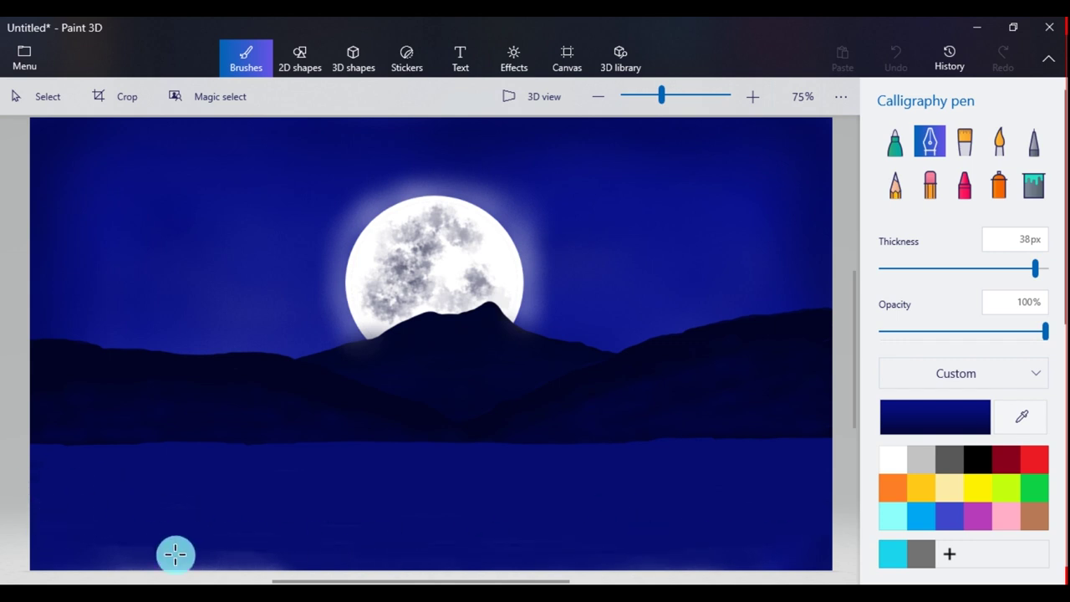
drag(176, 554, 256, 571)
Mix a muted teal and paint a rough moon reflection down the lake below the mountain.
click(962, 425)
click(591, 283)
click(477, 459)
mouse_move(451, 462)
mouse_down()
mouse_move(424, 463)
mouse_move(451, 457)
mouse_move(426, 520)
mouse_move(428, 558)
mouse_up()
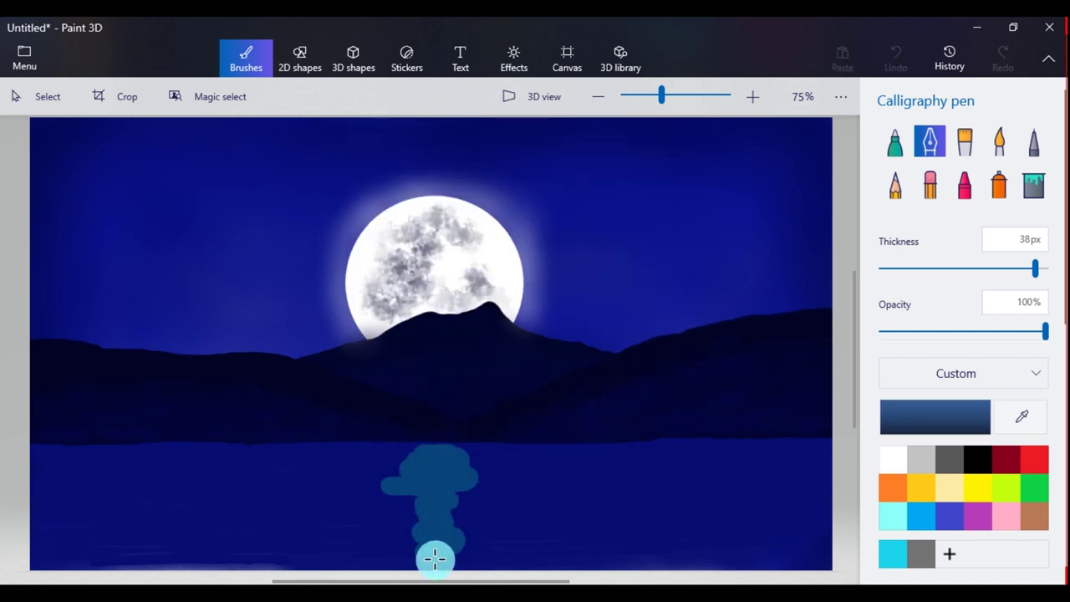
Mix a dark blue and trim the right side of the teal reflection with it.
click(935, 417)
click(585, 285)
click(447, 466)
mouse_move(465, 456)
mouse_down()
mouse_move(477, 483)
mouse_move(470, 512)
mouse_up()
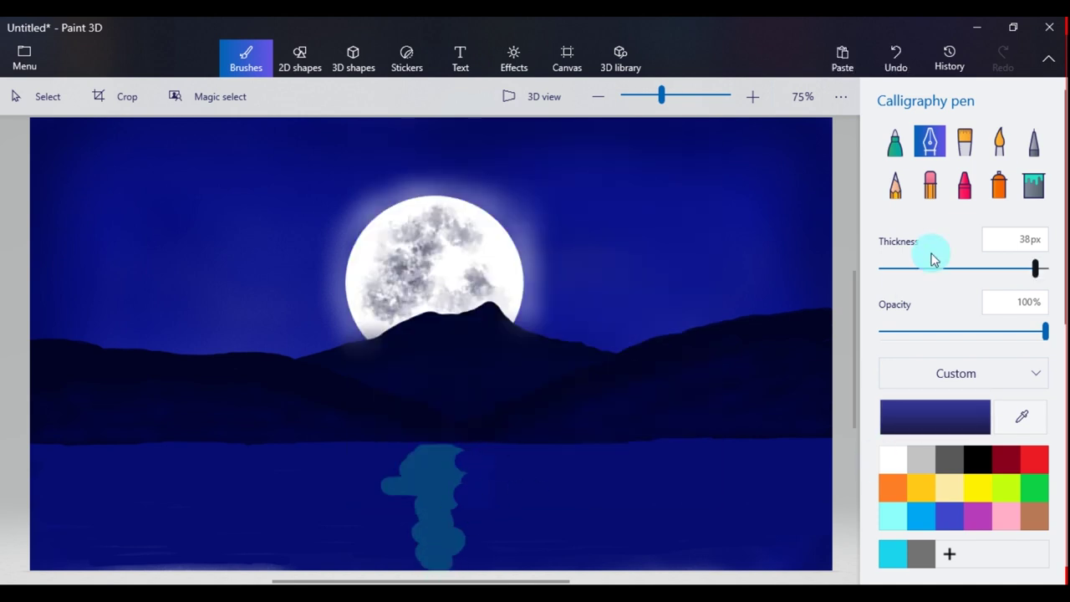
Switch to the Spray can with a wider tip and spray softly along both sides of the reflection.
click(1000, 185)
drag(894, 274, 927, 272)
mouse_move(488, 490)
mouse_down()
mouse_move(477, 473)
mouse_move(480, 538)
mouse_up()
drag(379, 509, 377, 524)
Sample the reflection's teal and spray it outward along the shoreline at 26 px thickness.
click(1021, 417)
click(428, 487)
mouse_move(444, 477)
mouse_down()
mouse_move(382, 495)
mouse_move(384, 471)
mouse_move(347, 511)
mouse_move(488, 507)
mouse_move(456, 552)
mouse_move(437, 475)
mouse_up()
click(882, 268)
drag(486, 448, 449, 448)
mouse_move(449, 448)
mouse_down()
mouse_move(487, 456)
mouse_move(340, 450)
mouse_move(503, 453)
mouse_move(327, 457)
mouse_up()
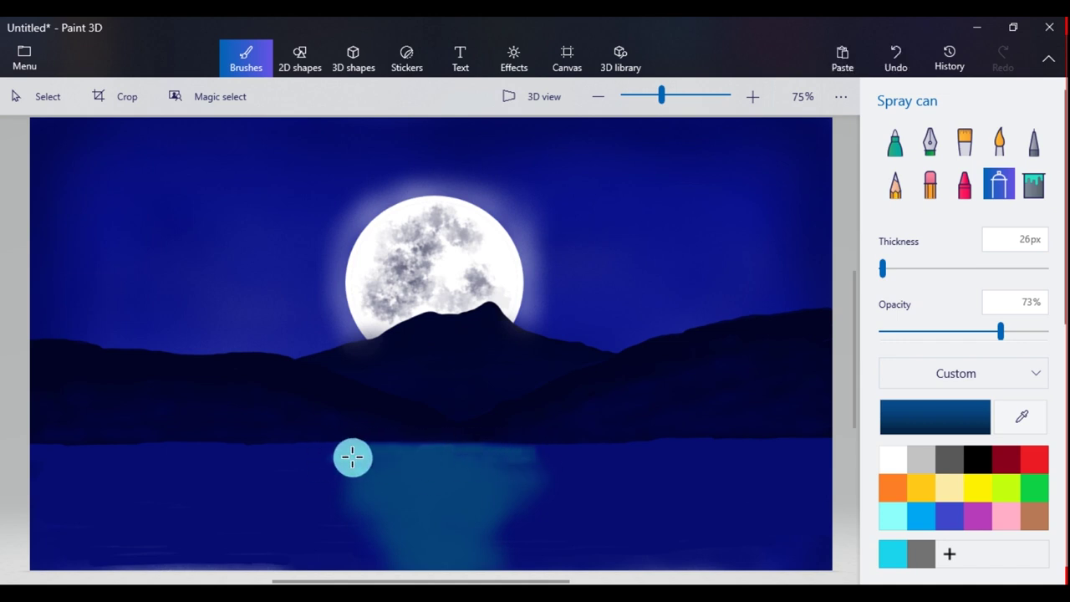
Spray a bright cyan core down the middle of the reflection at 82 px thickness.
click(886, 556)
drag(882, 268, 915, 268)
mouse_move(418, 456)
mouse_down()
mouse_move(455, 471)
mouse_move(444, 494)
mouse_move(467, 558)
mouse_up()
mouse_move(437, 475)
mouse_down()
mouse_move(422, 521)
mouse_move(443, 565)
mouse_up()
Mix a dark teal, lower the spray opacity and spray it down the right side of the cyan core.
click(935, 416)
drag(574, 192, 585, 287)
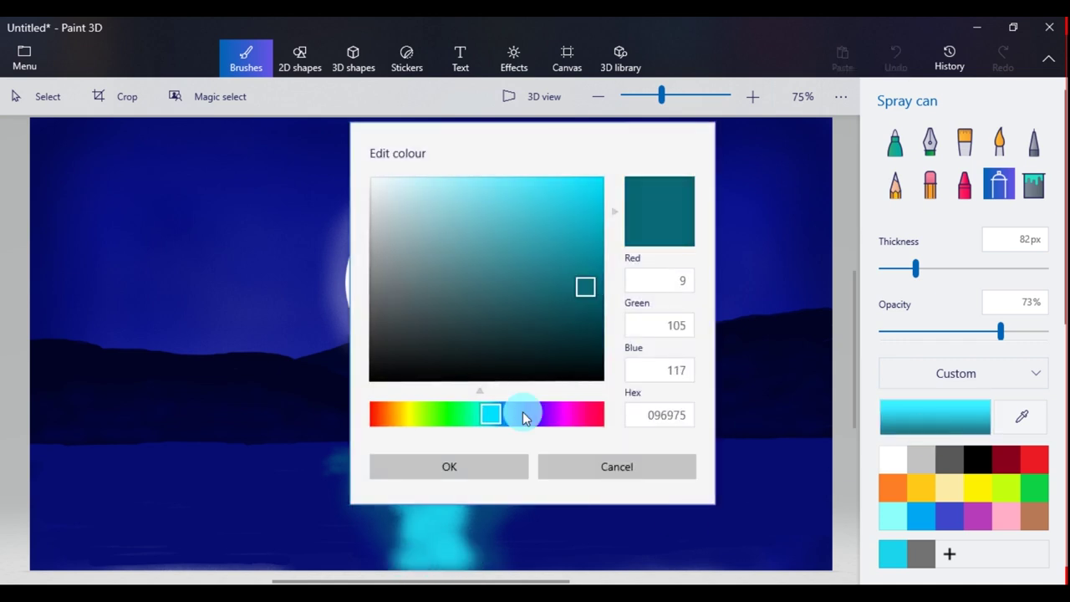
click(502, 464)
drag(468, 461, 509, 481)
drag(1001, 332, 936, 332)
mouse_move(522, 492)
mouse_down()
mouse_move(461, 474)
mouse_move(487, 533)
mouse_up()
Adjust the teal and blend it around both sides of the cyan core, reducing the spray to 37 px and 14% opacity.
click(935, 416)
click(590, 269)
click(503, 473)
mouse_move(490, 470)
mouse_down()
mouse_move(454, 552)
mouse_move(471, 541)
mouse_up()
mouse_move(368, 458)
mouse_down()
mouse_move(314, 474)
mouse_move(383, 498)
mouse_move(387, 536)
mouse_move(389, 458)
mouse_up()
drag(916, 269, 889, 268)
drag(936, 331, 903, 331)
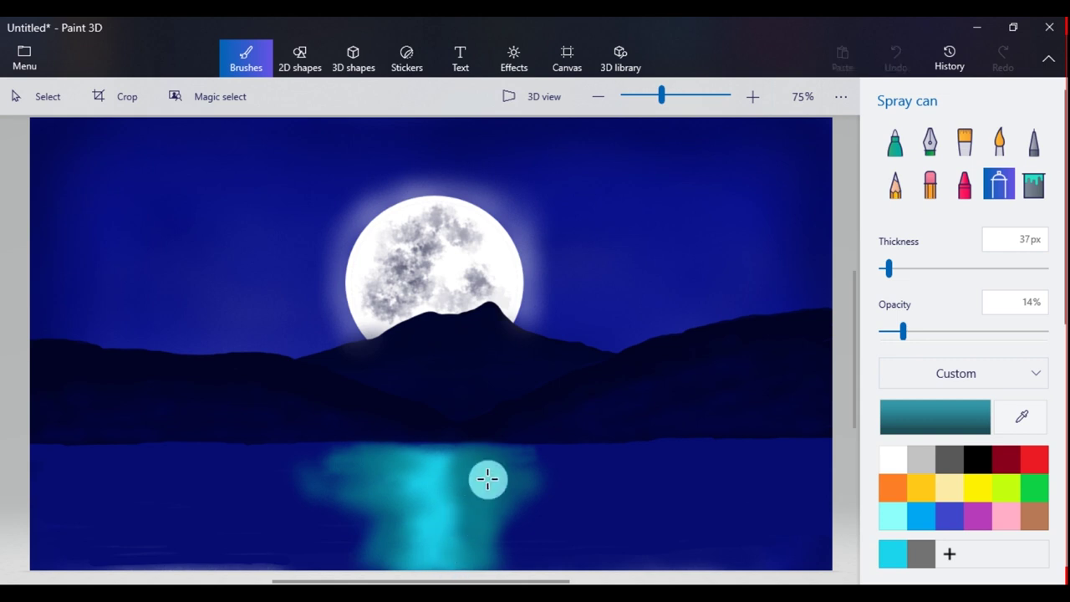
drag(473, 450, 492, 516)
Sample the lake's navy and spray it over the right edge of the reflection.
click(1022, 416)
click(537, 501)
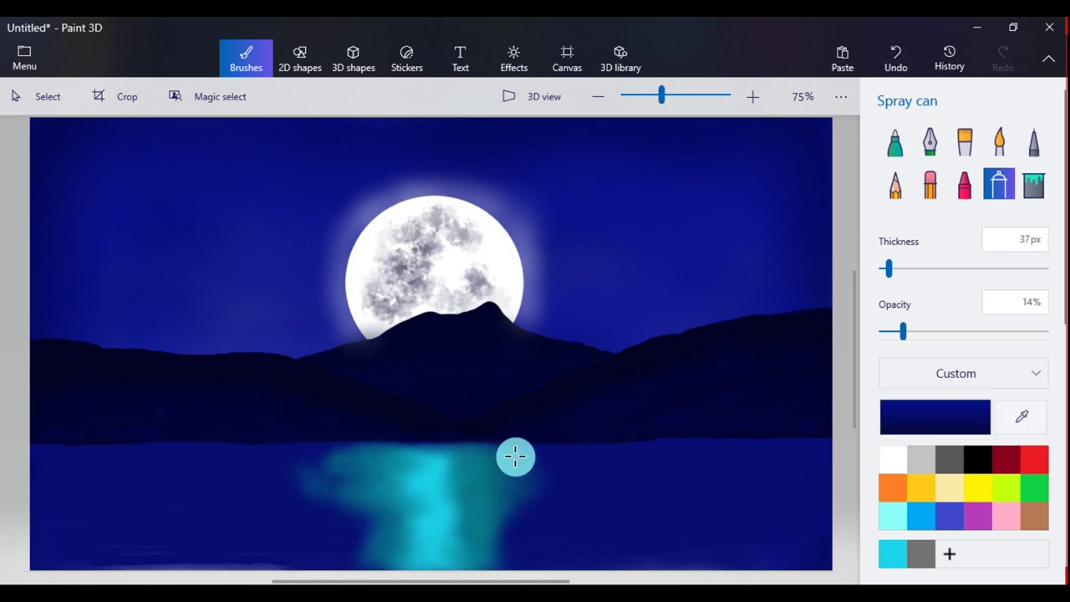
mouse_move(529, 513)
mouse_down()
mouse_move(524, 477)
mouse_move(552, 461)
mouse_up()
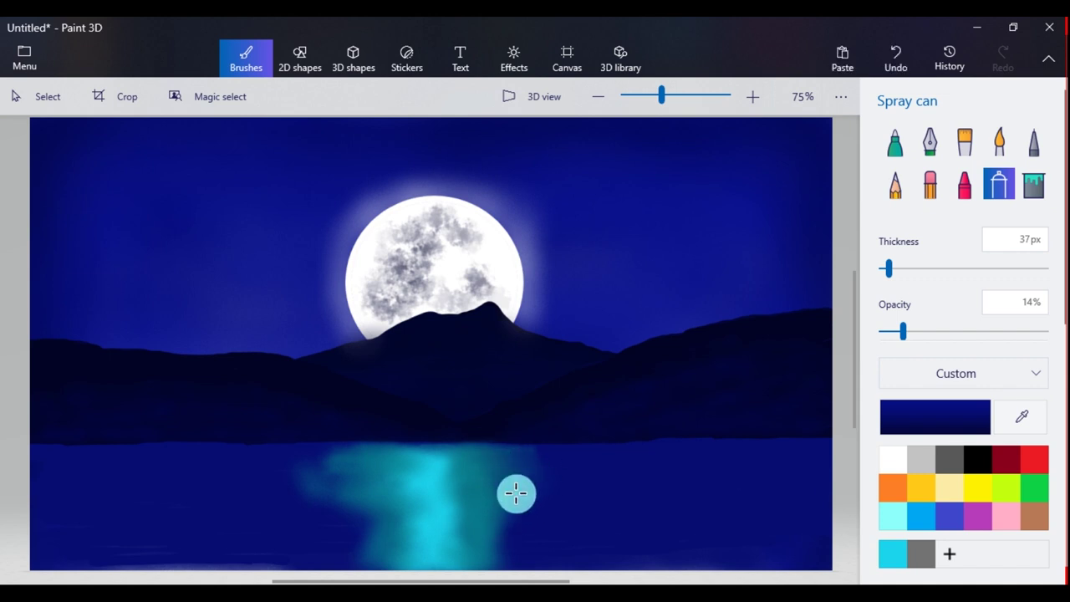
Edit the spray colour to another dark blue and soften both edges of the reflection, raising the opacity to 29%.
click(935, 416)
click(537, 266)
click(449, 465)
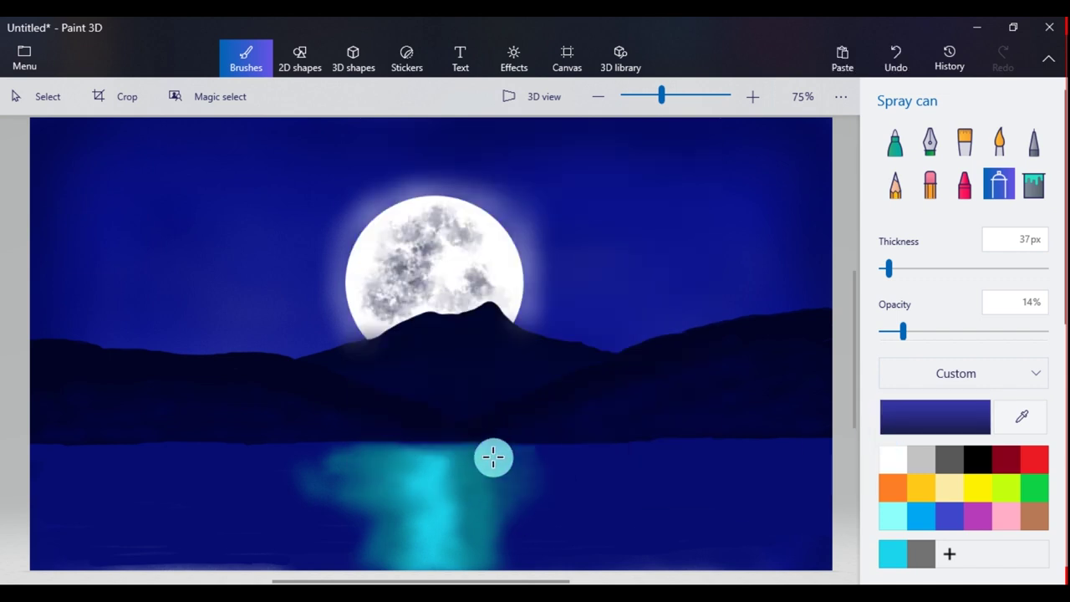
drag(530, 523, 488, 462)
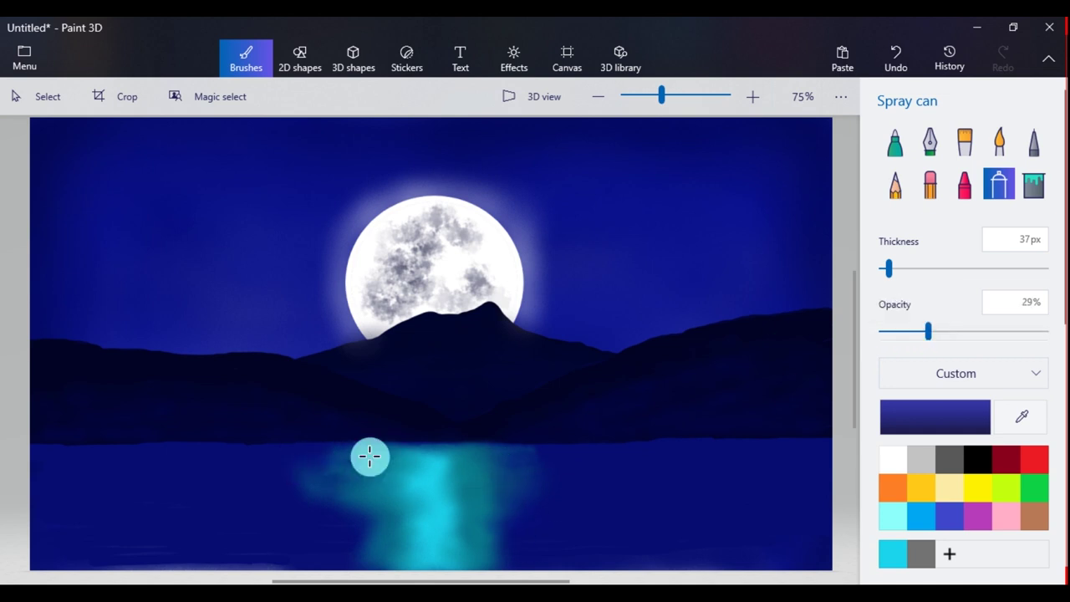
mouse_move(368, 454)
mouse_down()
mouse_move(273, 478)
mouse_move(358, 482)
mouse_move(302, 504)
mouse_move(339, 523)
mouse_up()
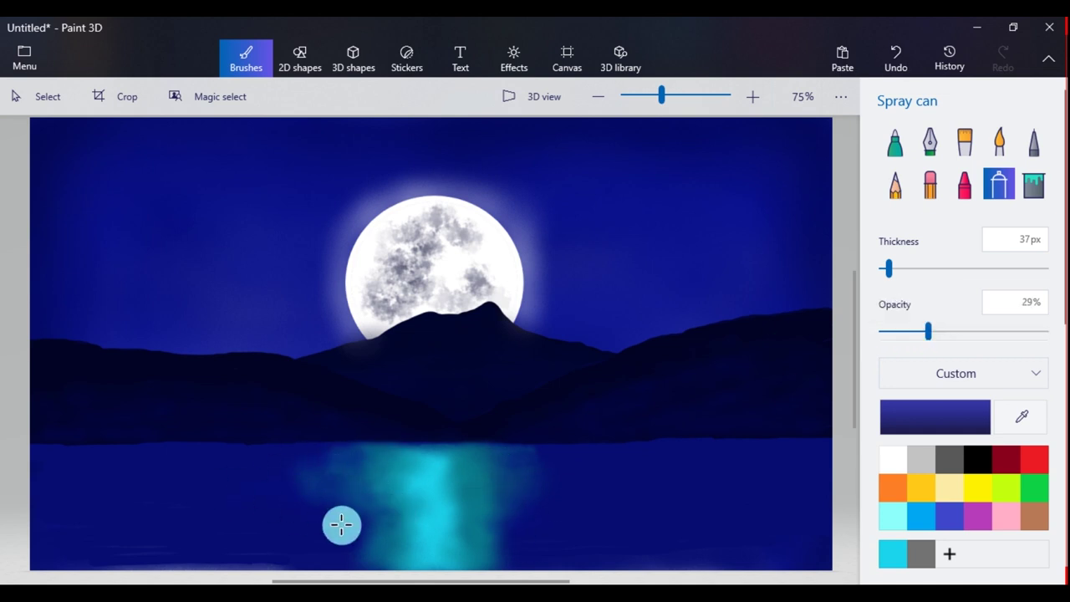
Set the Calligraphy pen to 15 px and 6% opacity, sample the bright cyan and streak it across the reflection.
click(930, 144)
drag(1004, 332, 889, 332)
click(918, 269)
mouse_move(347, 474)
mouse_down()
mouse_move(399, 478)
mouse_move(346, 454)
mouse_move(279, 476)
mouse_up()
click(1026, 426)
click(432, 499)
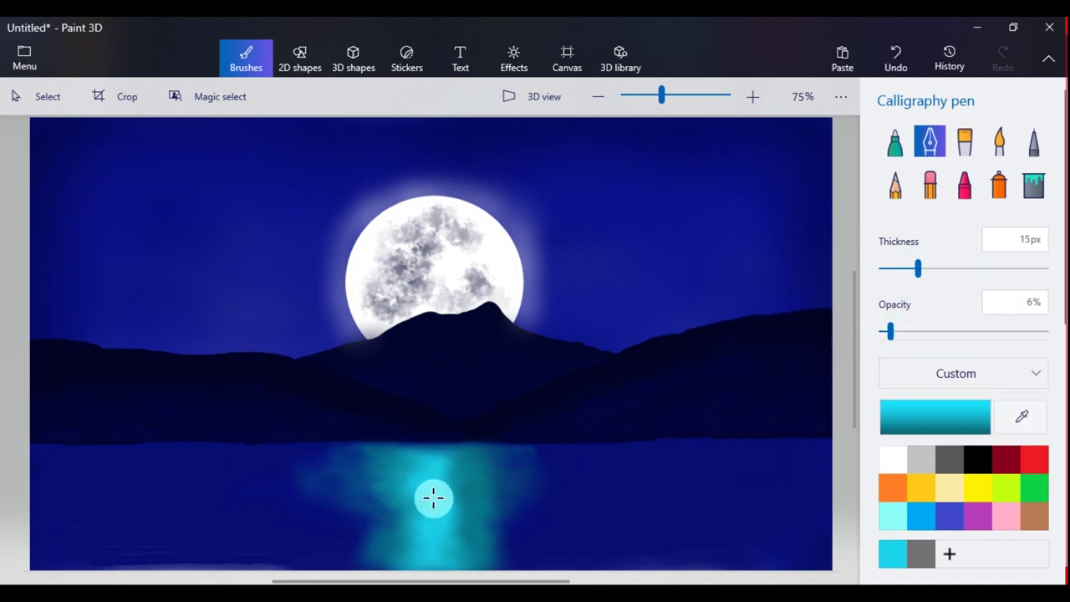
mouse_move(425, 449)
mouse_down()
mouse_move(395, 448)
mouse_move(450, 458)
mouse_move(401, 475)
mouse_up()
drag(448, 502, 377, 504)
mouse_move(467, 451)
mouse_down()
mouse_move(334, 449)
mouse_move(514, 449)
mouse_up()
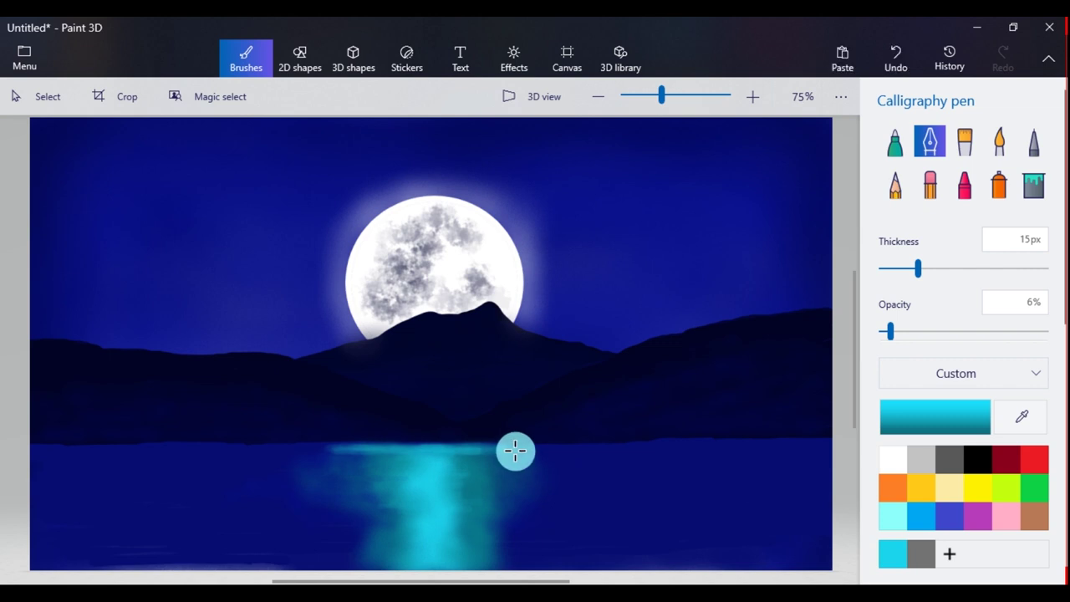
Extend thin horizontal cyan ripples outward from both sides of the reflection down to the canvas bottom.
mouse_move(290, 452)
mouse_down()
mouse_move(592, 456)
mouse_move(251, 459)
mouse_up()
mouse_move(281, 451)
mouse_down()
mouse_move(513, 469)
mouse_move(294, 465)
mouse_move(281, 479)
mouse_move(380, 476)
mouse_up()
mouse_move(482, 481)
mouse_down()
mouse_move(315, 468)
mouse_move(498, 464)
mouse_up()
drag(369, 506, 350, 485)
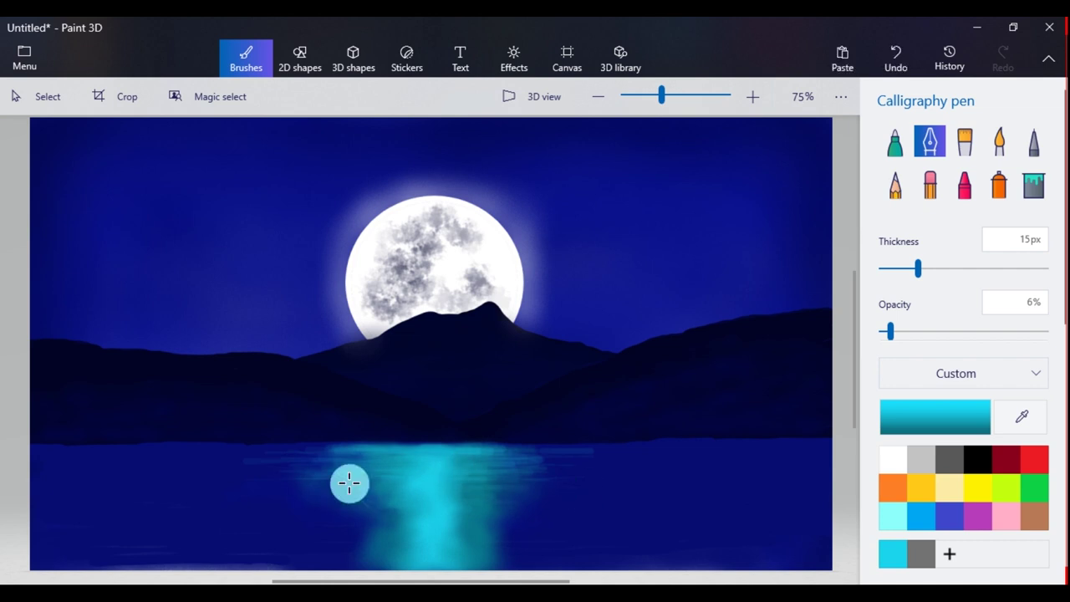
drag(536, 490, 297, 493)
mouse_move(492, 532)
mouse_down()
mouse_move(580, 516)
mouse_move(284, 541)
mouse_move(506, 550)
mouse_up()
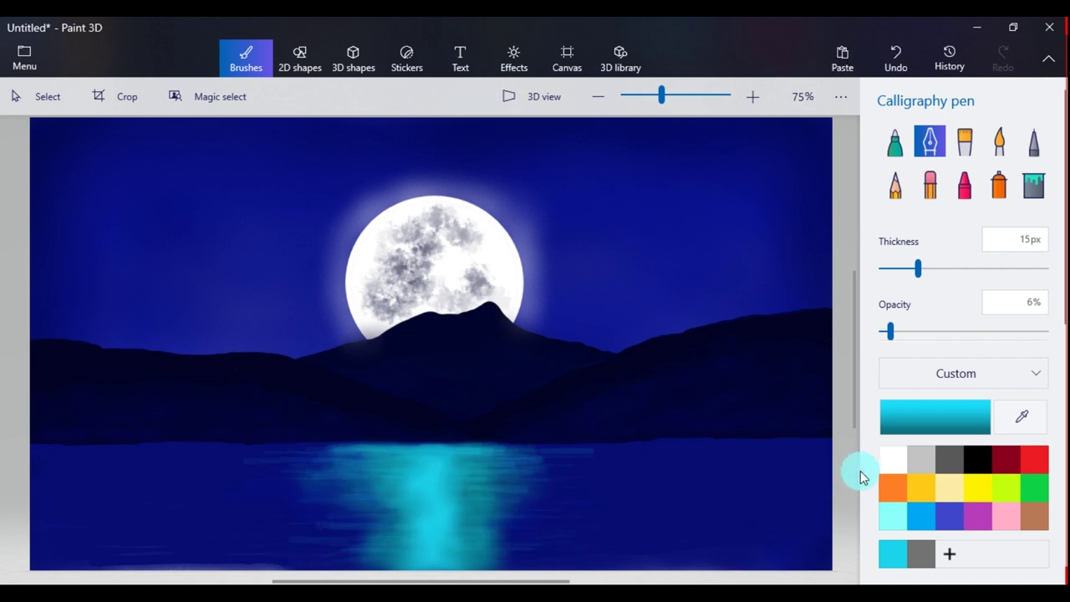
Mix a dark slate blue and paint faint ripple lines over both sides of the reflection.
click(935, 417)
drag(577, 220, 576, 292)
drag(526, 413, 509, 414)
key(Return)
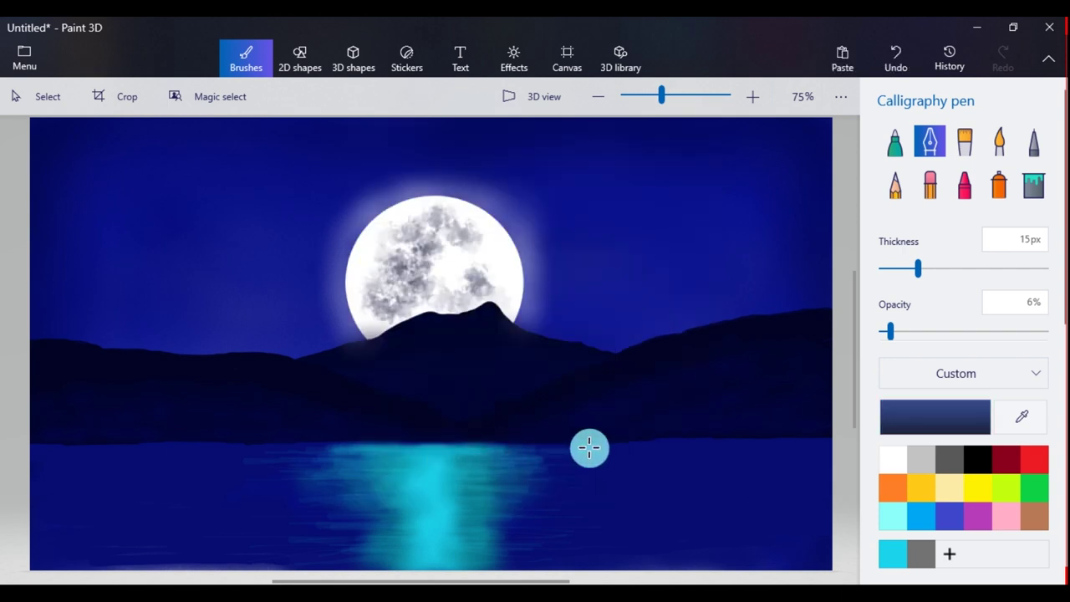
mouse_move(520, 473)
mouse_down()
mouse_move(616, 478)
mouse_move(581, 520)
mouse_move(516, 477)
mouse_up()
mouse_move(368, 476)
mouse_down()
mouse_move(214, 488)
mouse_move(373, 502)
mouse_up()
mouse_move(368, 458)
mouse_down()
mouse_move(208, 447)
mouse_move(379, 453)
mouse_up()
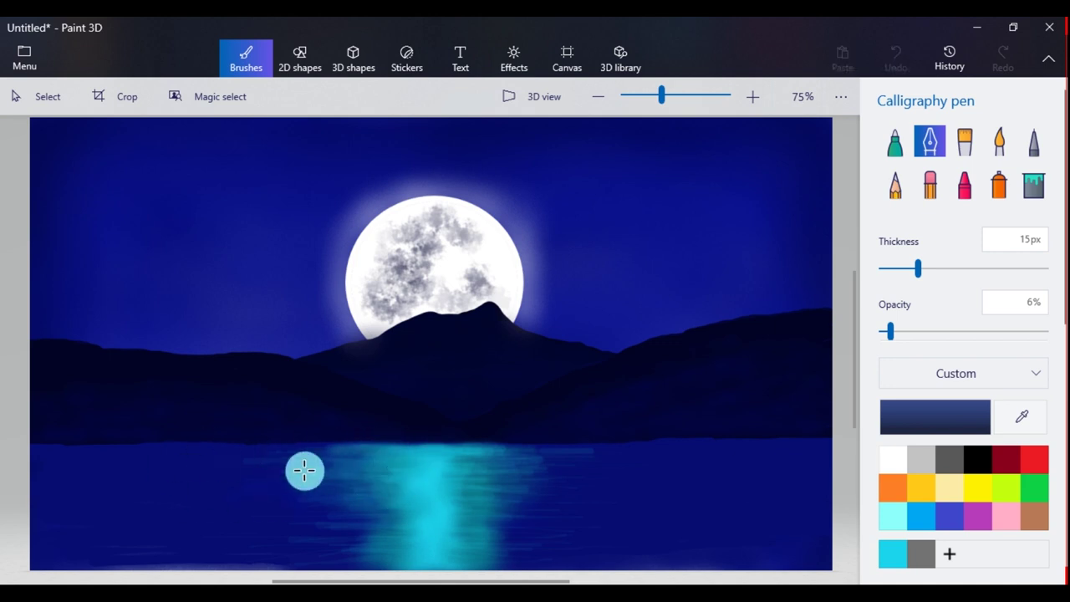
Paint further faint dark ripples across the water on the left and right of the reflection.
drag(364, 467, 160, 475)
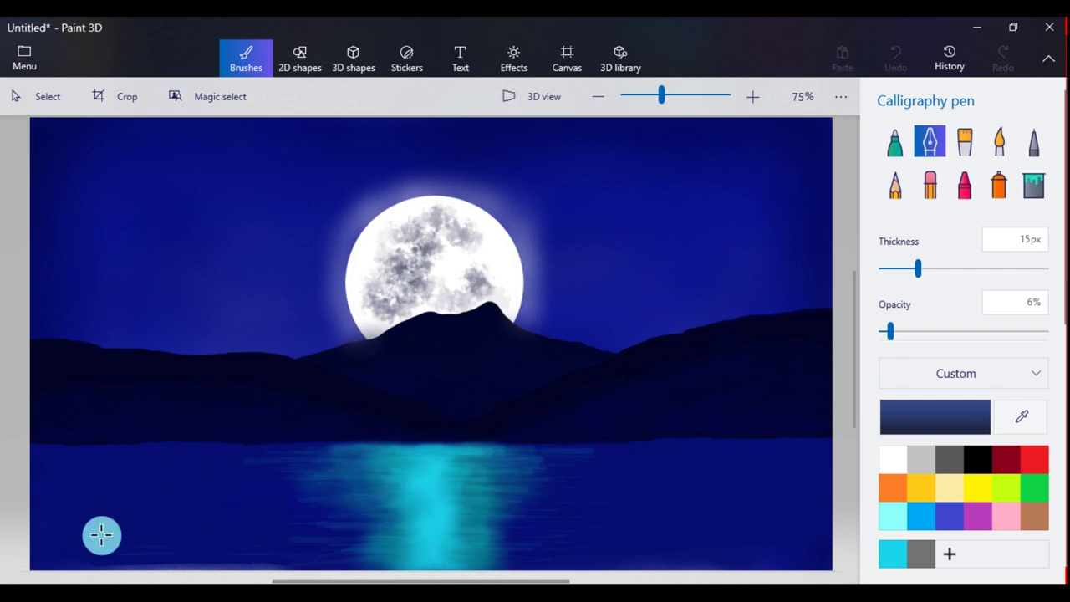
drag(393, 516, 244, 514)
mouse_move(404, 506)
mouse_down()
mouse_move(215, 523)
mouse_move(340, 558)
mouse_up()
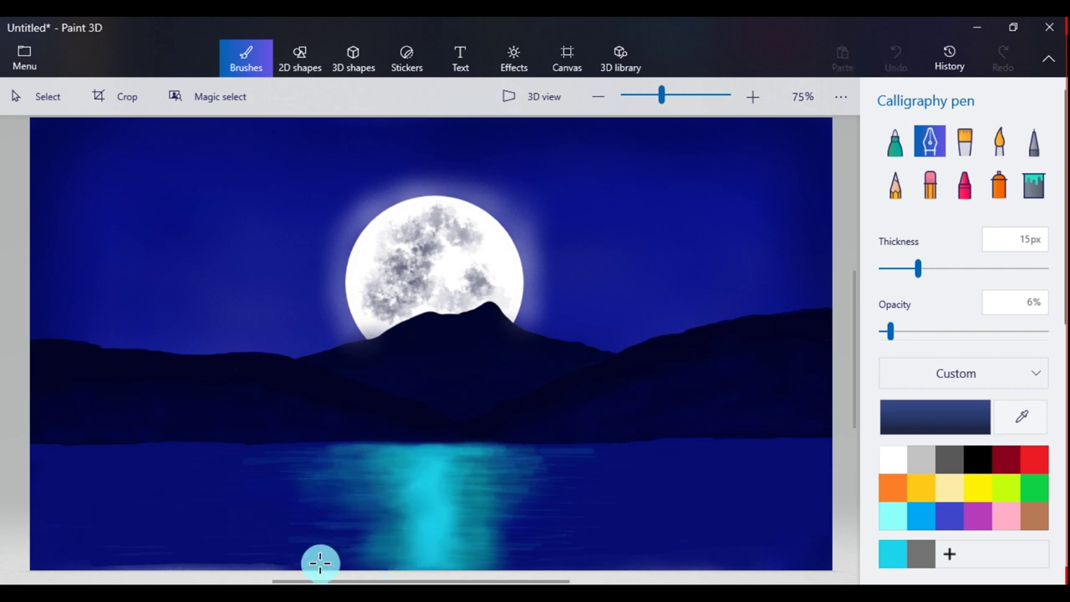
mouse_move(401, 545)
mouse_down()
mouse_move(265, 500)
mouse_move(271, 476)
mouse_up()
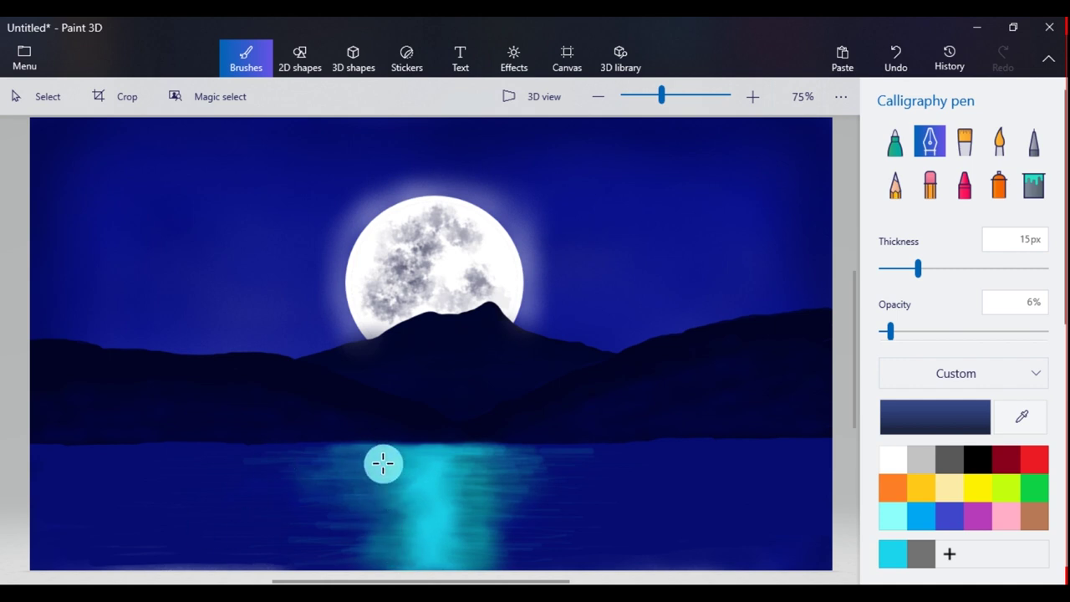
drag(503, 465, 627, 476)
mouse_move(522, 508)
mouse_down()
mouse_move(595, 524)
mouse_move(558, 533)
mouse_up()
drag(489, 459, 631, 487)
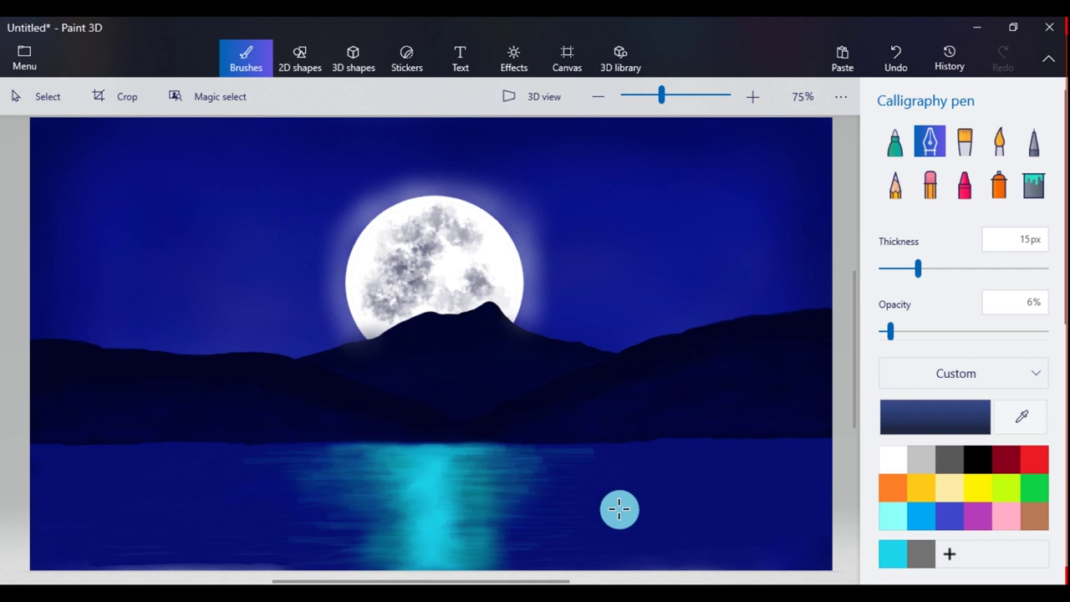
Sample the bright cyan from the reflection and brush it over the right side of the core.
key(i)
click(426, 464)
mouse_move(456, 454)
mouse_down()
mouse_move(375, 466)
mouse_move(409, 487)
mouse_move(401, 527)
mouse_move(418, 530)
mouse_move(470, 486)
mouse_move(487, 513)
mouse_move(423, 549)
mouse_move(460, 492)
mouse_up()
Sample the lake's navy and paint thin ripples across both edges of the reflection.
key(alt)
click(717, 483)
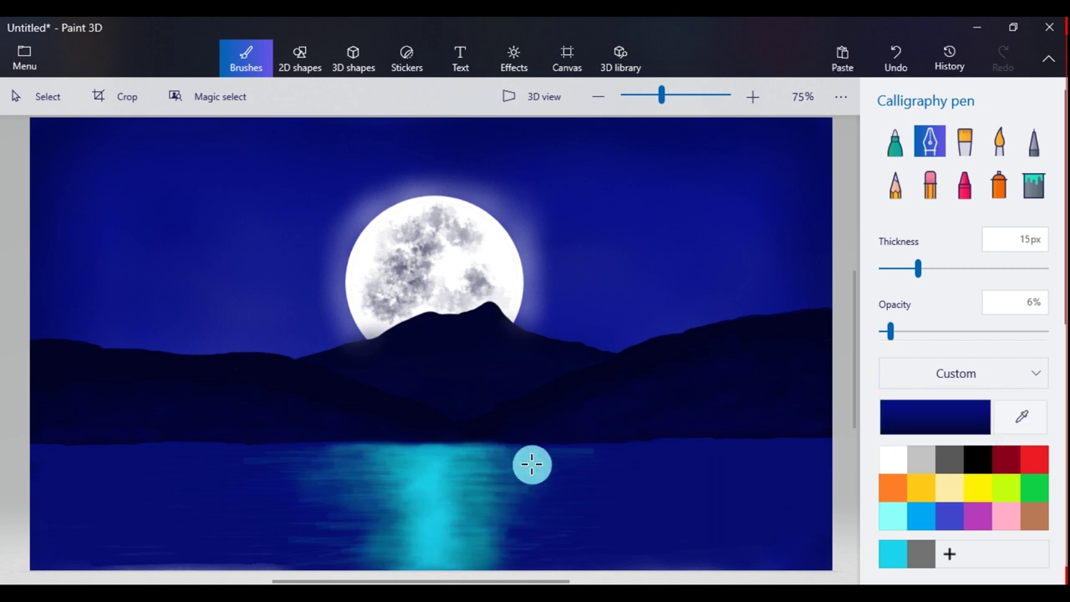
mouse_move(460, 493)
mouse_down()
mouse_move(536, 509)
mouse_move(600, 478)
mouse_move(569, 482)
mouse_up()
mouse_move(527, 545)
mouse_down()
mouse_move(359, 464)
mouse_move(461, 518)
mouse_move(338, 468)
mouse_up()
Mix a darker shade and paint a first shadow streak on the water below the left hill.
click(935, 417)
click(596, 325)
click(481, 321)
click(449, 466)
drag(61, 469, 209, 458)
Darken the colour to near black and paint shadow streaks along the left shoreline at 6% opacity.
click(935, 417)
click(593, 352)
click(448, 467)
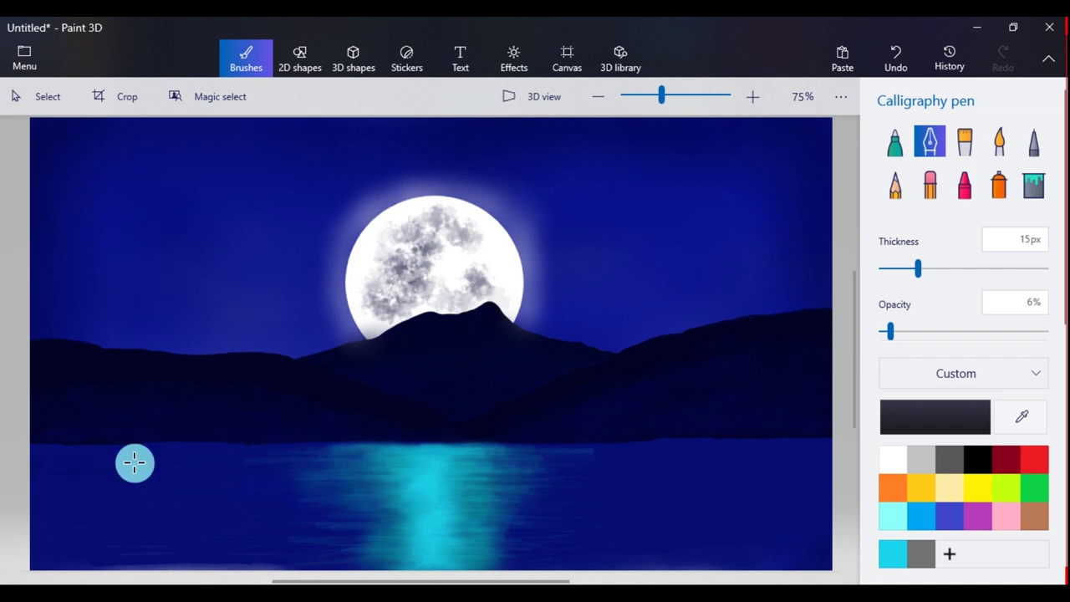
mouse_move(37, 459)
mouse_down()
mouse_move(247, 459)
mouse_move(163, 452)
mouse_up()
drag(72, 457, 225, 466)
drag(152, 468, 240, 451)
Raise the pen opacity to 14% and strengthen the dark shadow streaks below the left hill.
drag(891, 332, 904, 332)
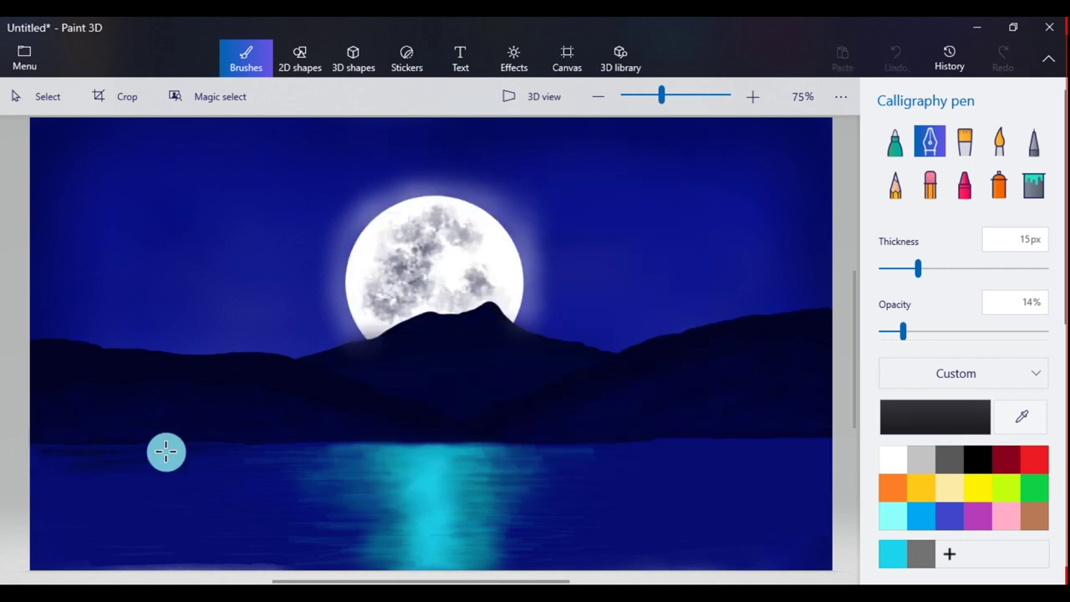
drag(108, 463, 280, 465)
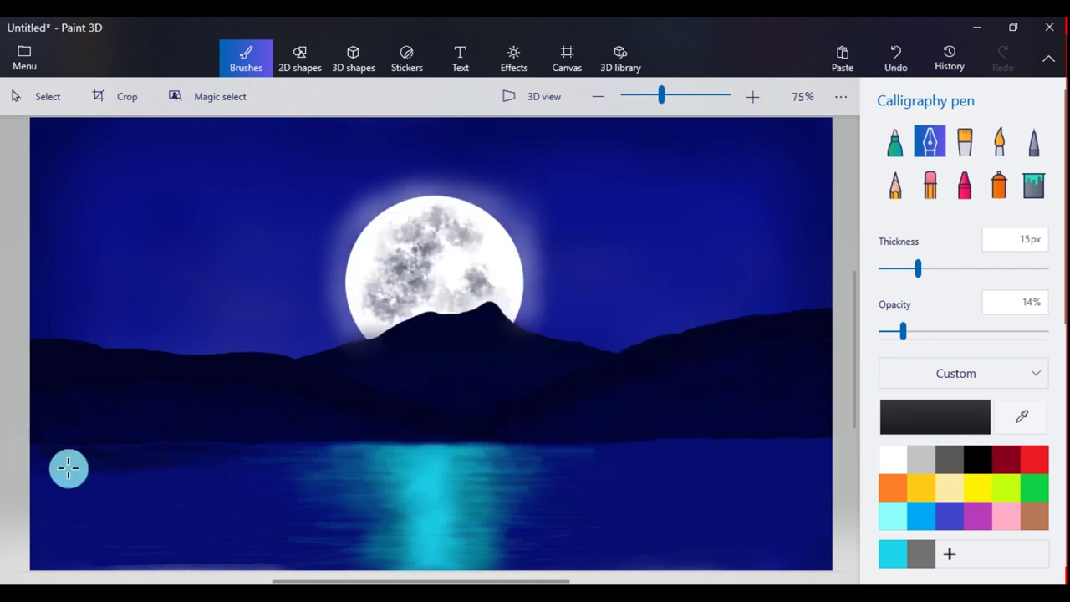
drag(74, 454, 27, 451)
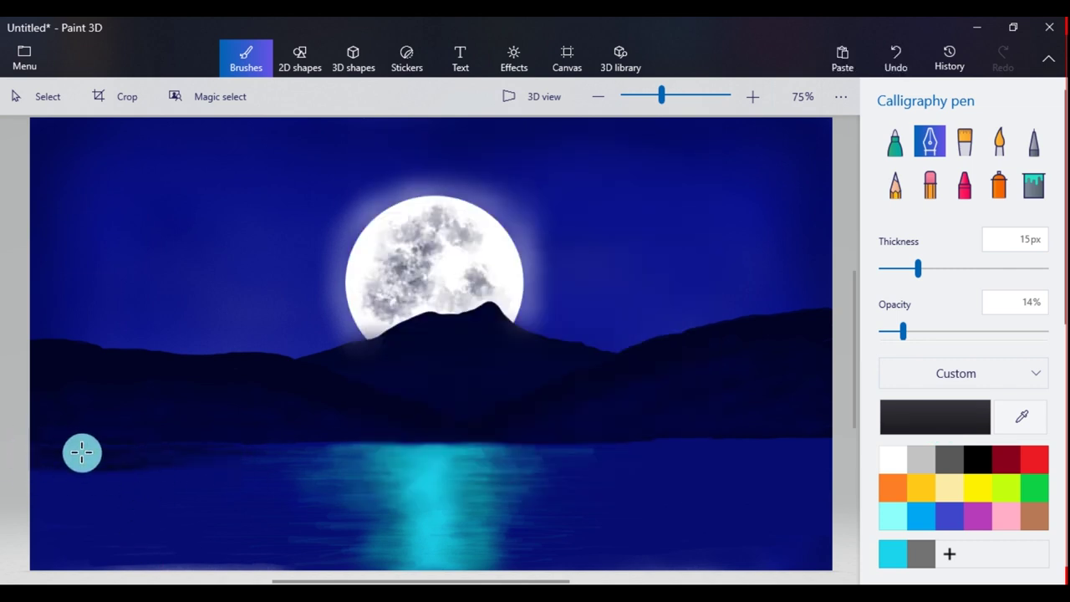
mouse_move(110, 449)
mouse_down()
mouse_move(86, 457)
mouse_move(164, 477)
mouse_move(64, 479)
mouse_move(45, 453)
mouse_up()
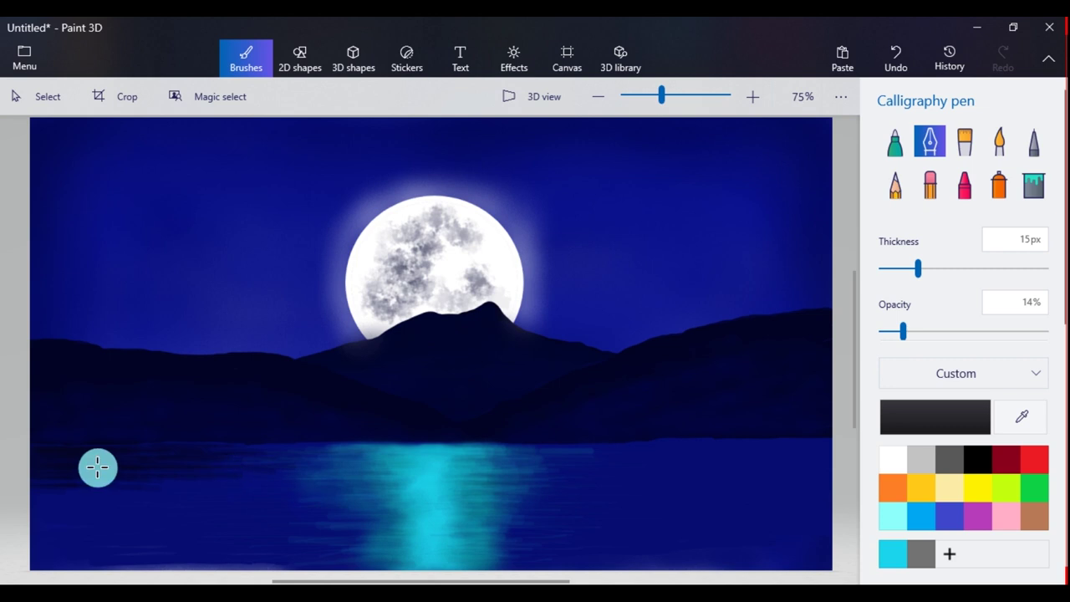
Reduce the pen thickness to 9 px, add finer dark ripples farther down the left water and undo the last stroke.
drag(883, 269, 888, 268)
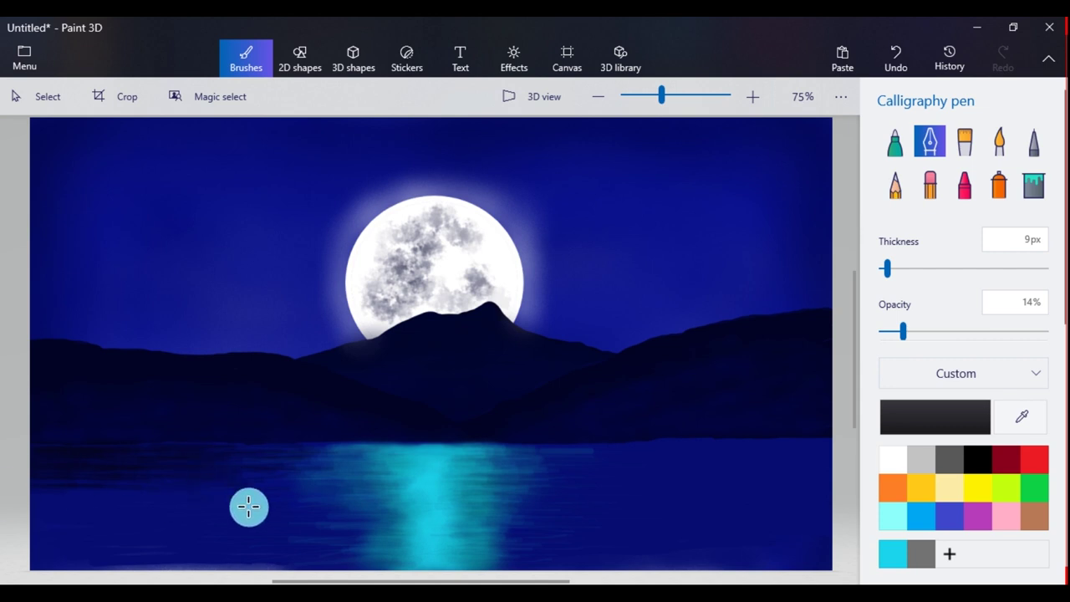
drag(4, 506, 1, 507)
drag(171, 496, 0, 499)
key(ctrl+z)
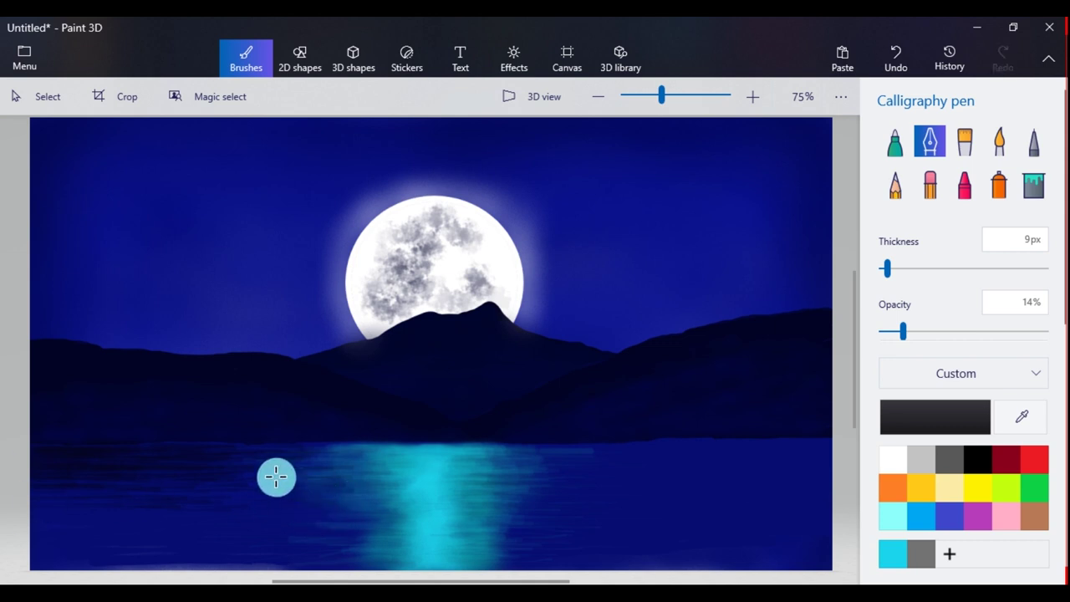
Extend the fine dark ripples across the left half of the lake up to the edge of the cyan reflection.
drag(167, 527, 4, 529)
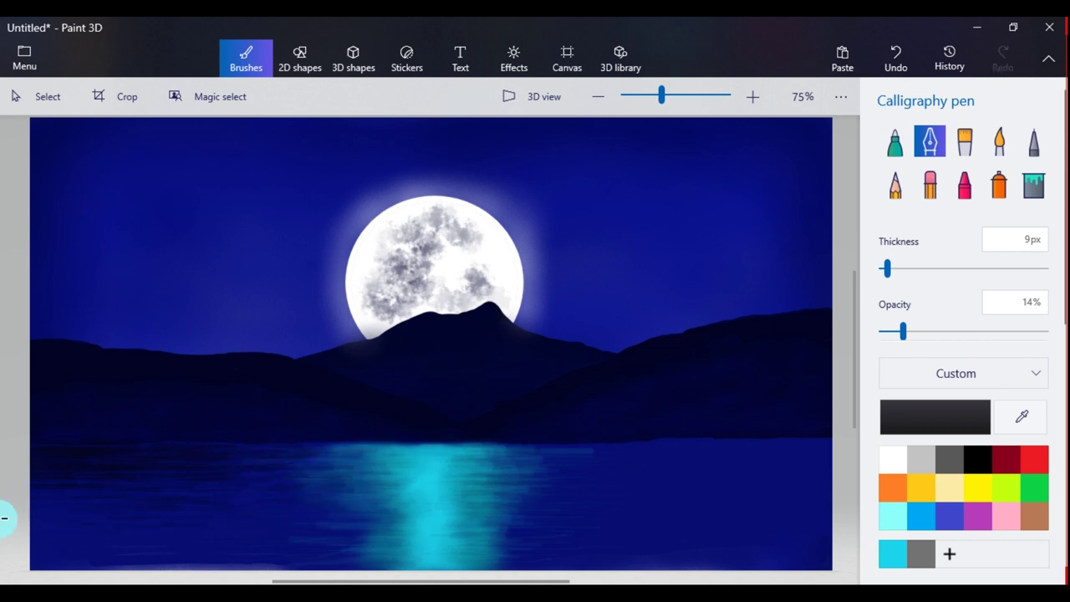
drag(25, 502, 50, 490)
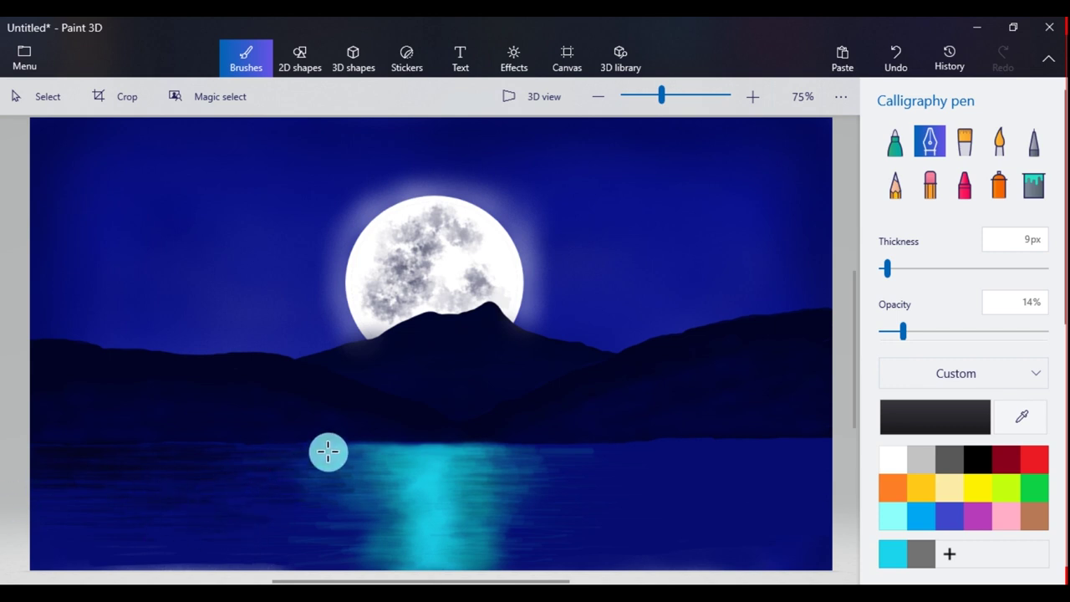
drag(256, 469, 226, 480)
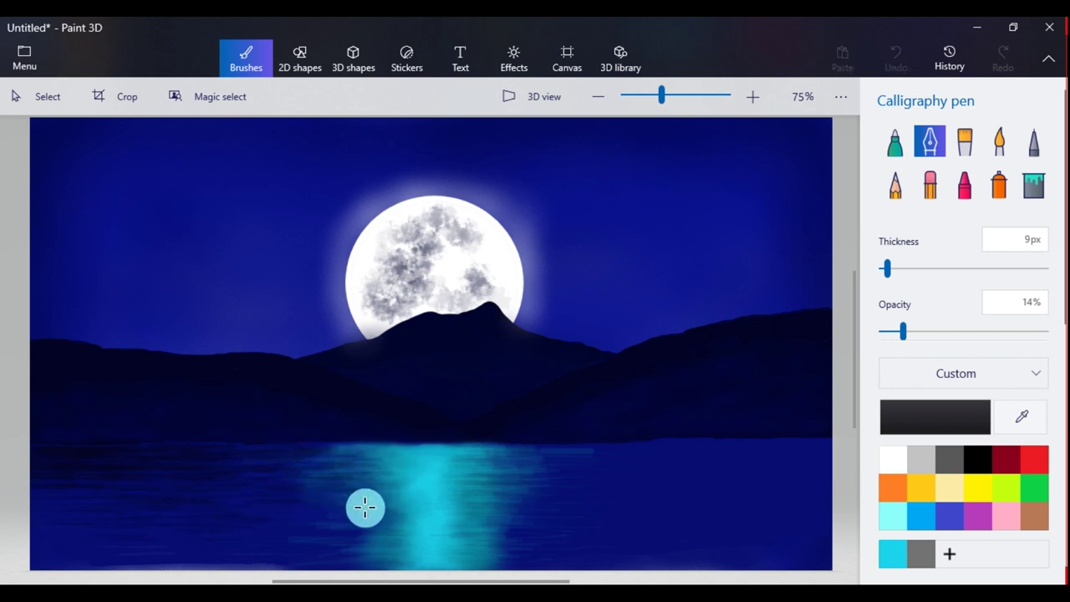
drag(257, 526, 154, 522)
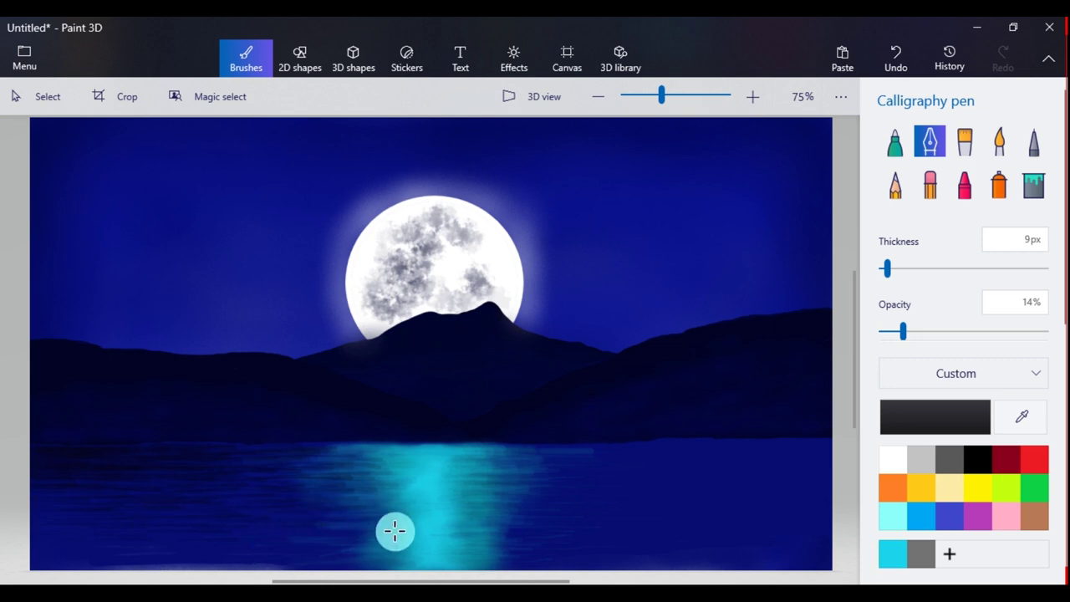
drag(312, 541, 163, 537)
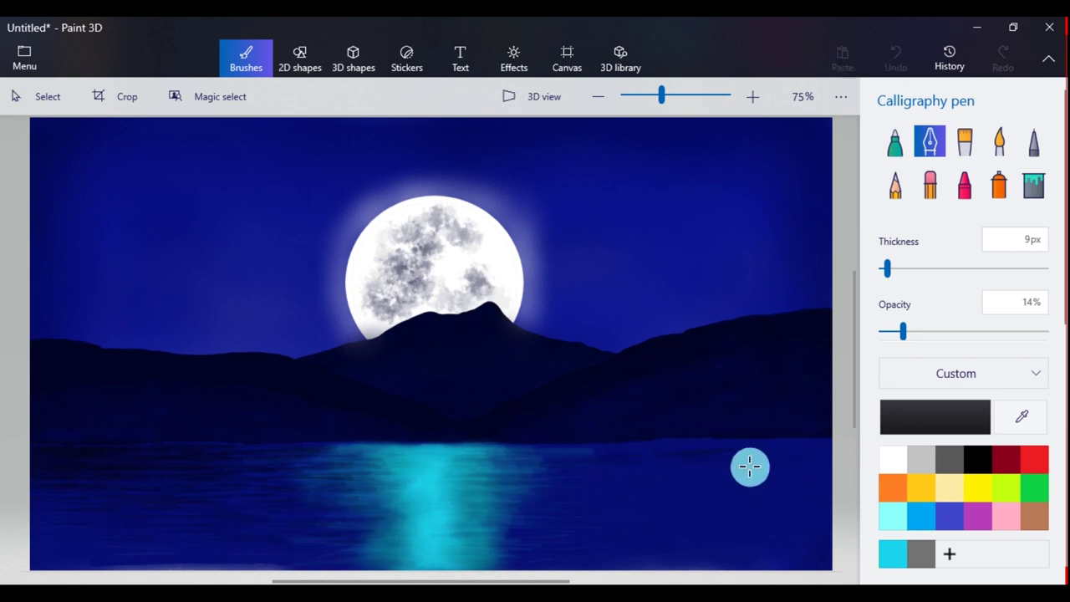
Paint dark ripples on the water below the right hill, raising the pen thickness to 12 px for broader streaks.
mouse_move(691, 449)
mouse_down()
mouse_move(750, 441)
mouse_move(790, 452)
mouse_up()
drag(535, 446, 700, 450)
drag(634, 448, 866, 447)
drag(887, 269, 902, 269)
mouse_move(716, 446)
mouse_down()
mouse_move(820, 440)
mouse_move(758, 443)
mouse_up()
mouse_move(669, 469)
mouse_down()
mouse_move(761, 456)
mouse_move(825, 482)
mouse_move(758, 471)
mouse_up()
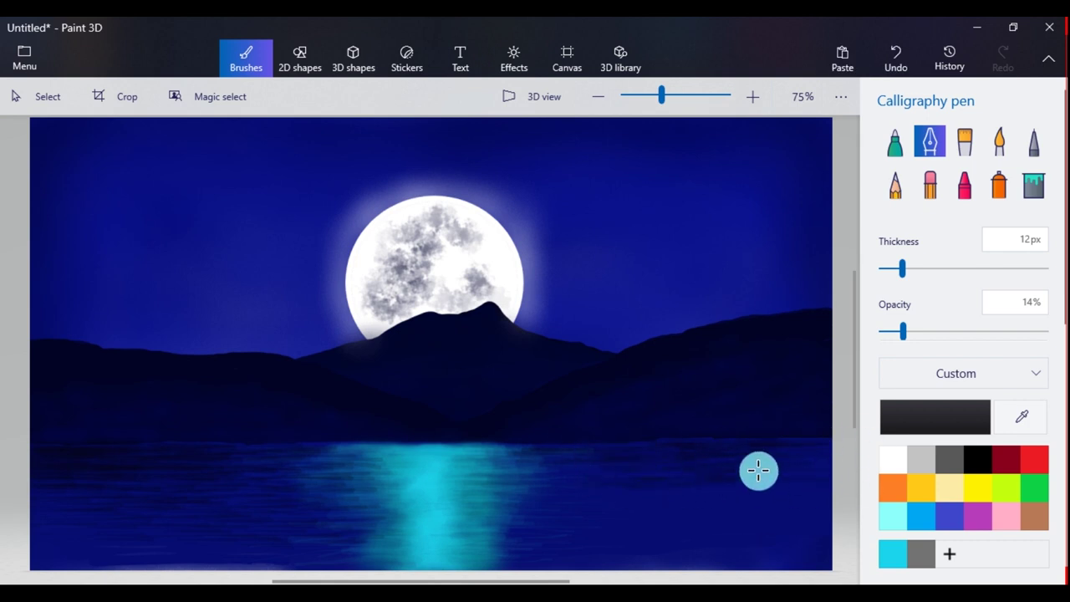
Reduce the pen thickness to 9 px and add finer dark ripples across the right and lower water beside the reflection.
drag(902, 269, 887, 269)
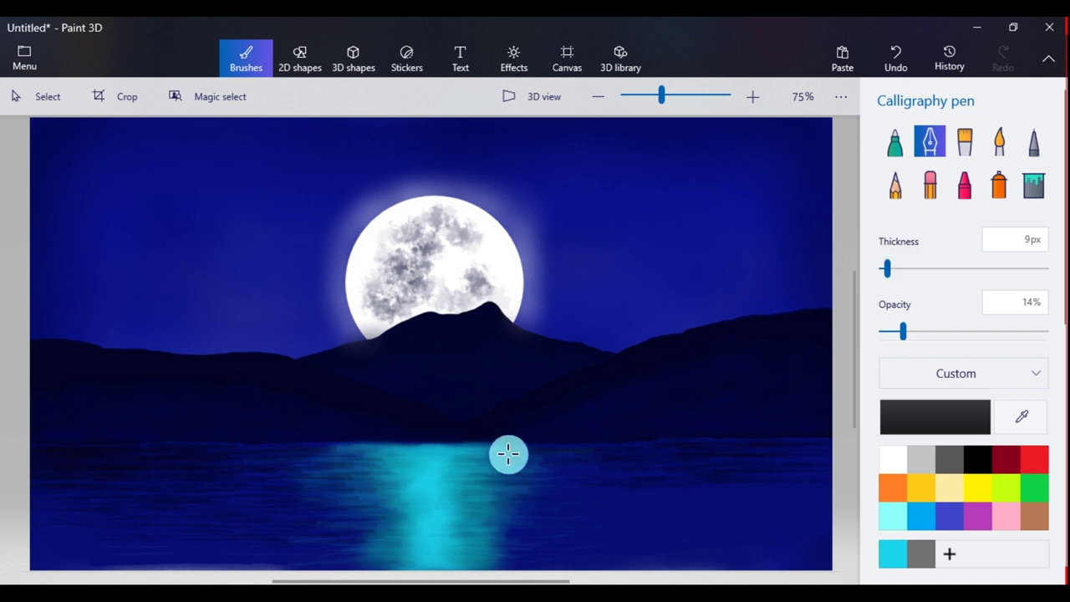
drag(622, 502, 657, 493)
mouse_move(509, 526)
mouse_down()
mouse_move(614, 521)
mouse_move(554, 512)
mouse_up()
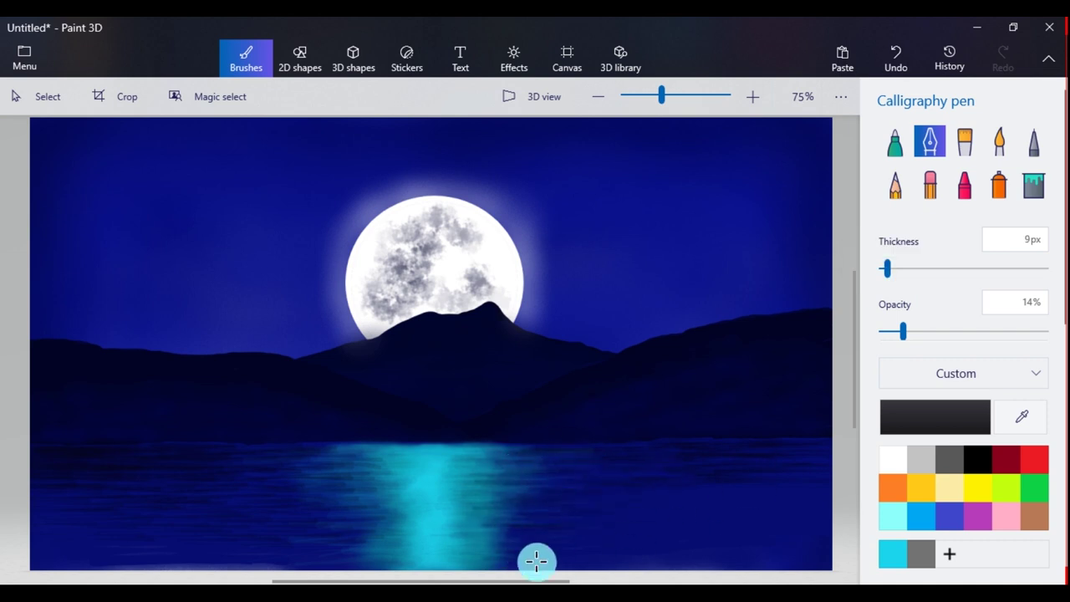
drag(633, 502, 456, 470)
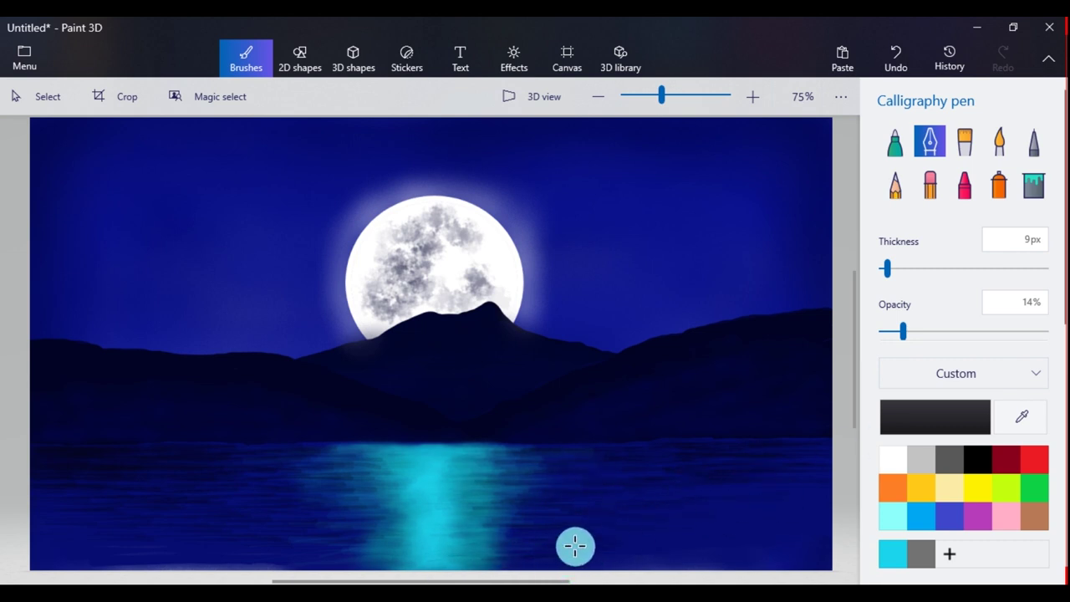
drag(373, 560, 331, 535)
mouse_move(521, 519)
mouse_down()
mouse_move(670, 502)
mouse_move(456, 501)
mouse_move(505, 544)
mouse_move(689, 563)
mouse_up()
drag(888, 268, 881, 268)
click(894, 456)
key(ctrl+z)
Draw thin white horizontal glints over the upper part of the reflection with the Pixel pen at 1 px and 100% opacity.
click(1035, 142)
click(892, 455)
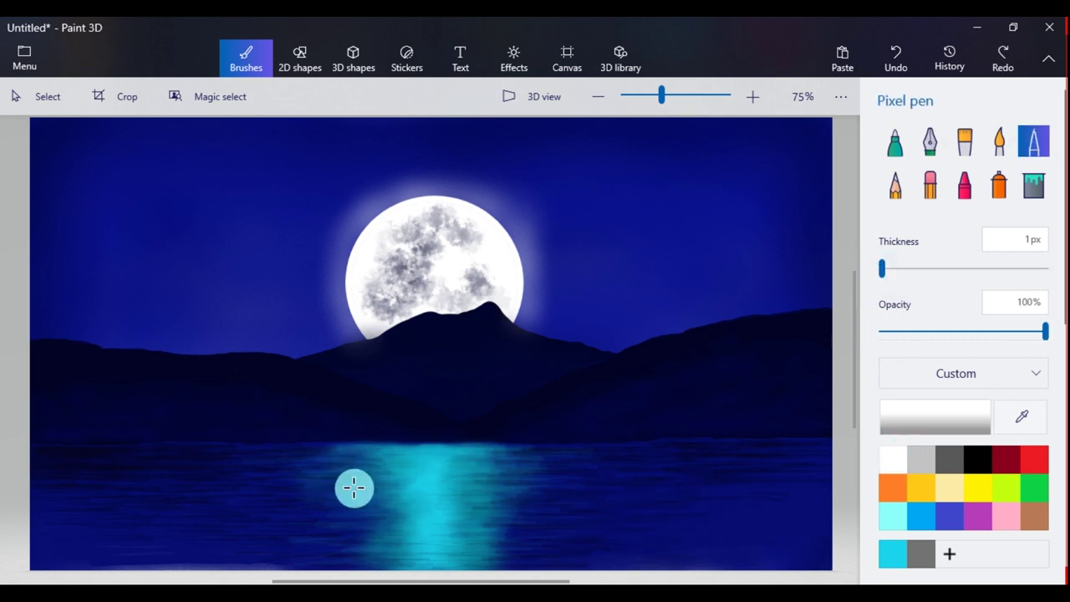
mouse_move(359, 454)
mouse_down()
mouse_move(532, 444)
mouse_move(370, 446)
mouse_move(509, 444)
mouse_move(346, 461)
mouse_move(530, 443)
mouse_move(445, 446)
mouse_move(514, 454)
mouse_move(382, 460)
mouse_move(468, 468)
mouse_move(391, 473)
mouse_move(428, 485)
mouse_up()
key(ctrl+z)
mouse_move(451, 486)
mouse_down()
mouse_move(505, 493)
mouse_move(489, 500)
mouse_up()
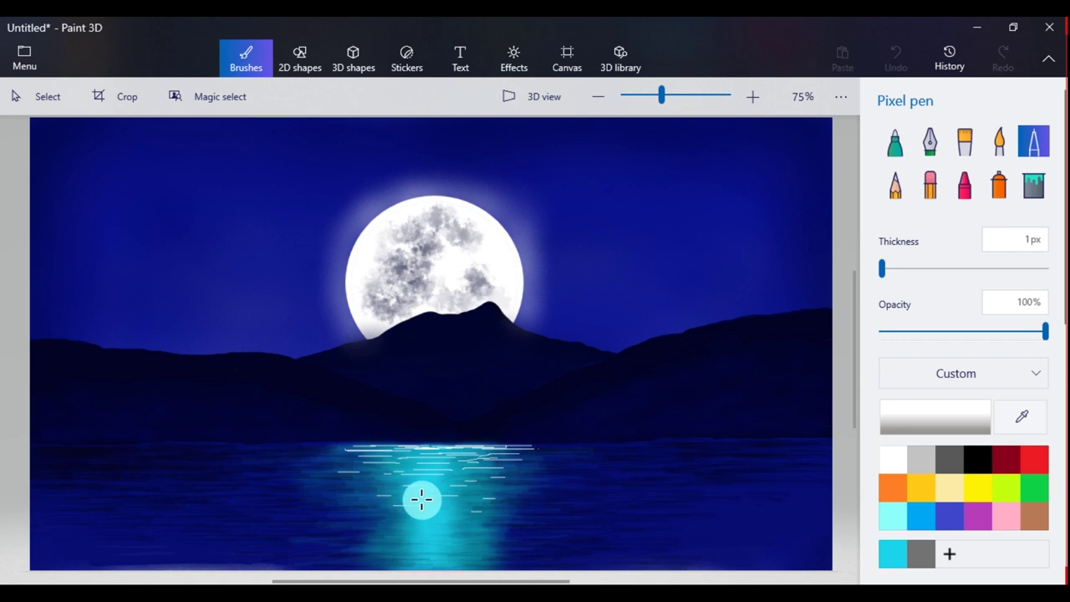
drag(383, 516, 390, 517)
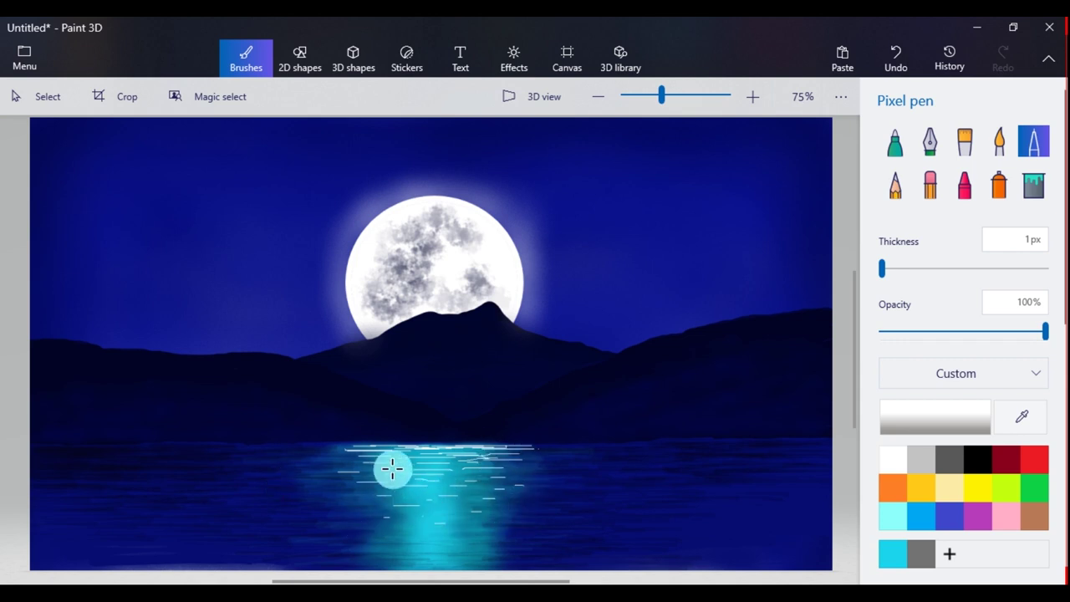
Spread the white glints out to both sides of the reflection and down its lower part.
drag(303, 496, 337, 496)
drag(352, 495, 362, 505)
drag(350, 505, 314, 506)
drag(300, 452, 314, 453)
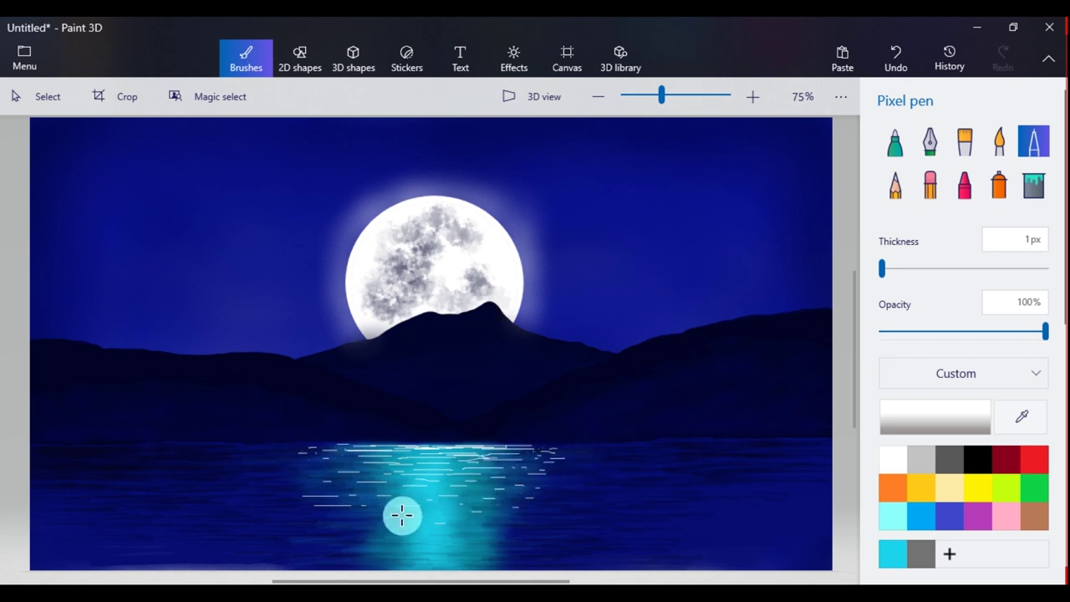
drag(367, 538, 474, 555)
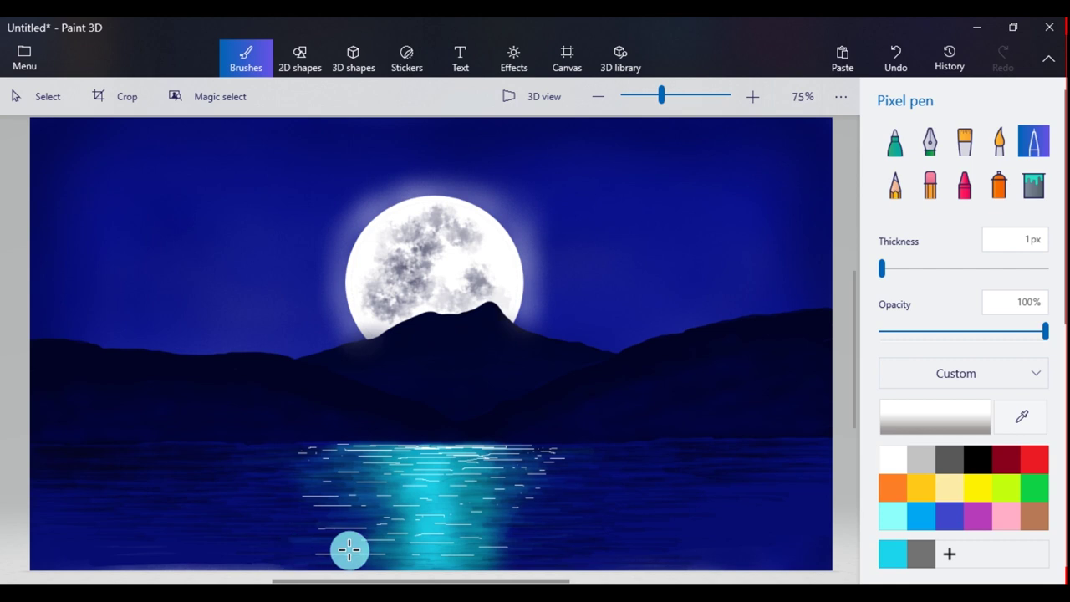
Undo the last glint and add more short white glints around the lower reflection.
key(ctrl+z)
drag(331, 550, 347, 549)
drag(520, 534, 555, 517)
drag(459, 499, 469, 500)
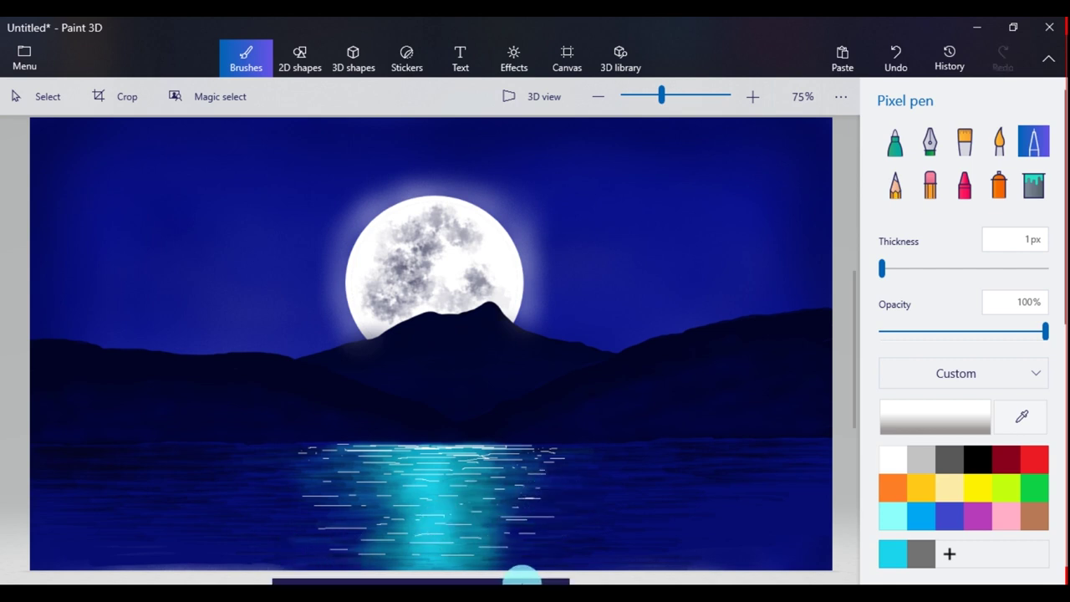
Paint a solid black foreground bank in the lower right with the Calligraphy pen at 16 px and 97% opacity.
click(930, 142)
mouse_move(540, 570)
mouse_down()
mouse_move(624, 516)
mouse_move(828, 476)
mouse_move(572, 532)
mouse_move(784, 498)
mouse_move(580, 567)
mouse_up()
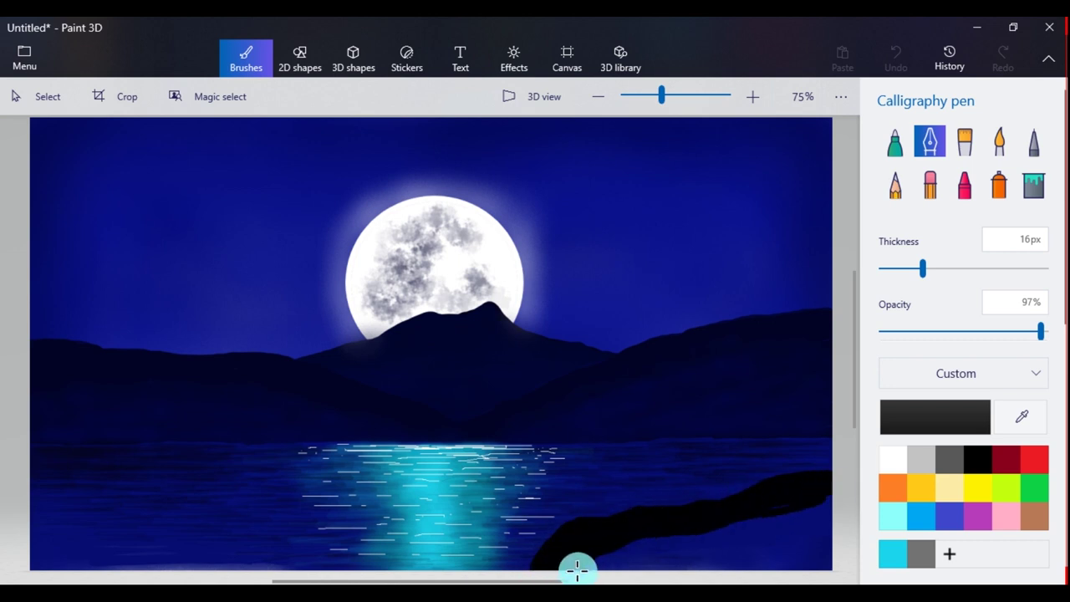
mouse_move(659, 542)
mouse_down()
mouse_move(776, 535)
mouse_move(814, 516)
mouse_up()
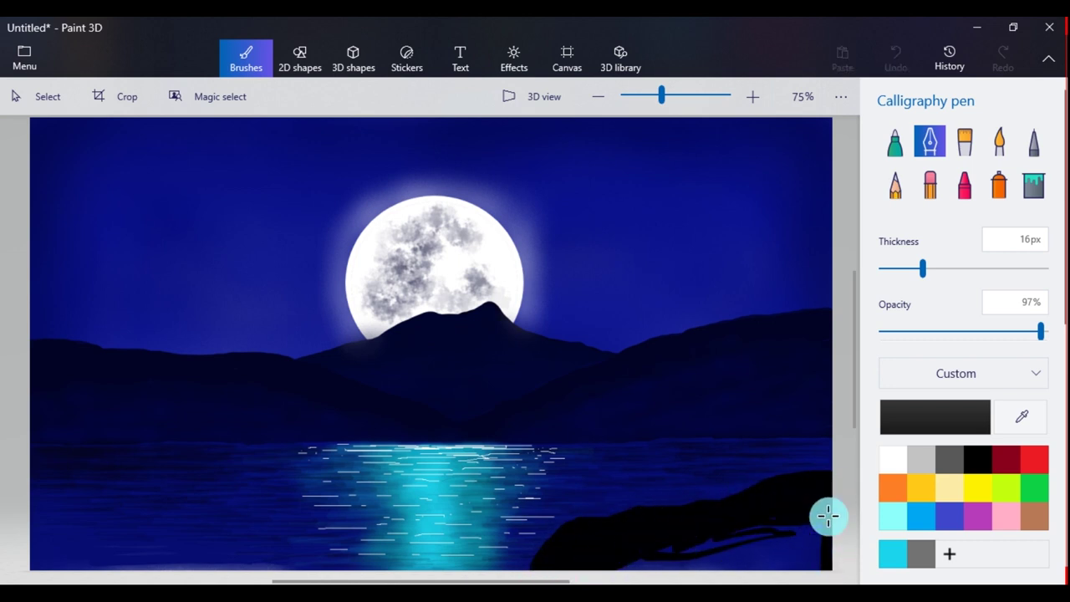
mouse_move(729, 535)
mouse_down()
mouse_move(795, 526)
mouse_move(758, 529)
mouse_move(778, 534)
mouse_move(745, 565)
mouse_up()
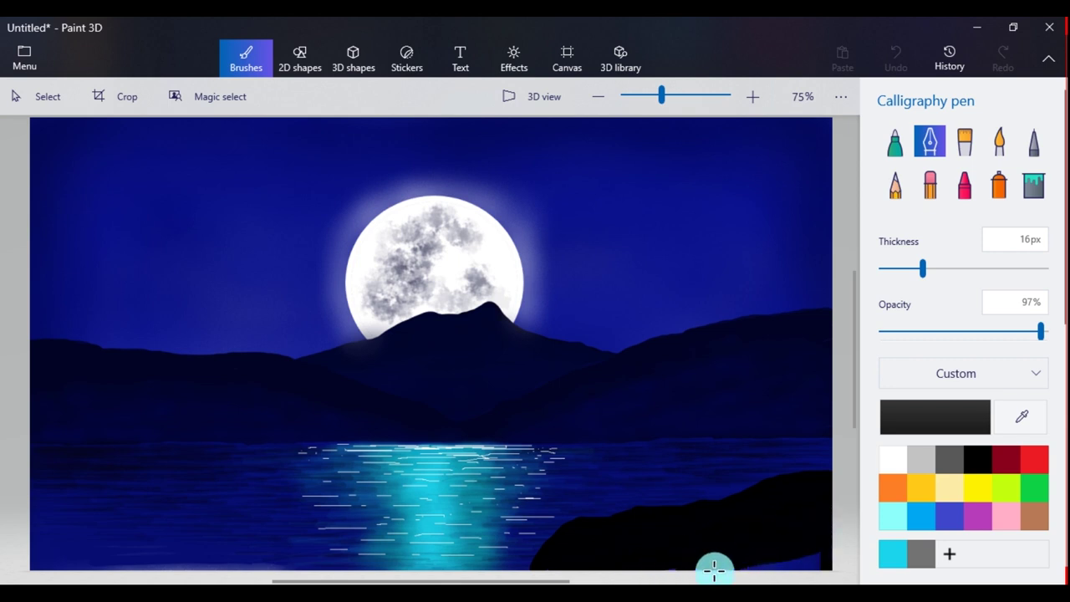
Outline a matching black bank in the lower left and fill it in with the pen at 21 px.
mouse_move(358, 569)
mouse_down()
mouse_move(198, 507)
mouse_move(30, 479)
mouse_up()
drag(924, 268, 950, 268)
mouse_move(40, 532)
mouse_down()
mouse_move(87, 485)
mouse_move(336, 566)
mouse_move(119, 502)
mouse_move(218, 545)
mouse_move(52, 489)
mouse_move(28, 523)
mouse_move(29, 504)
mouse_move(255, 566)
mouse_move(112, 524)
mouse_move(48, 534)
mouse_move(115, 552)
mouse_move(85, 555)
mouse_up()
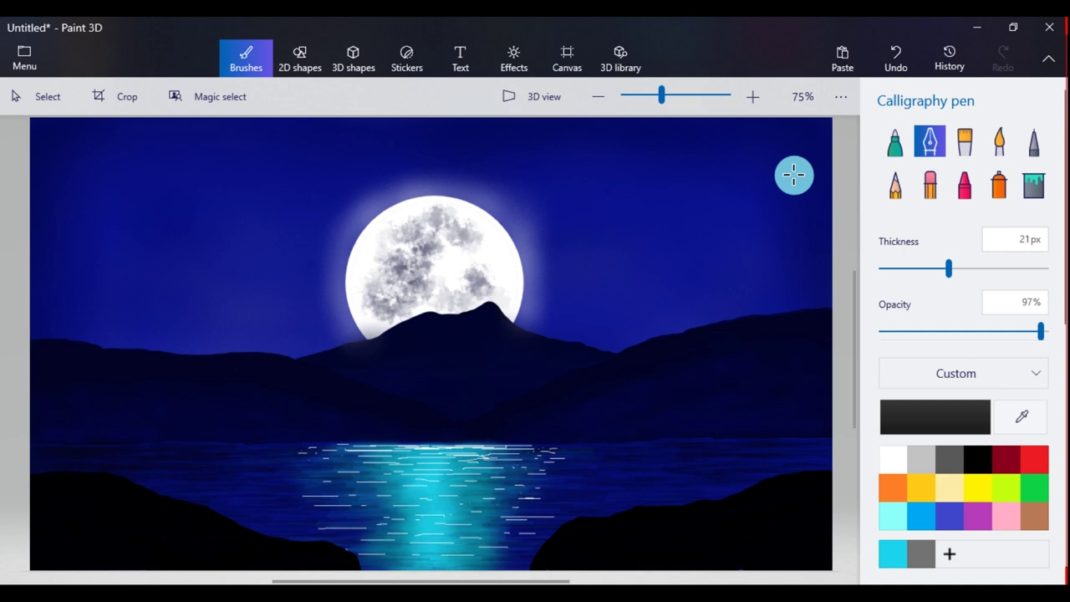
Set the pen thickness to 11 px and draw a black tree trunk with its first branches on the right bank.
drag(949, 268, 908, 268)
mouse_move(730, 499)
mouse_down()
mouse_move(730, 334)
mouse_move(738, 372)
mouse_move(725, 309)
mouse_up()
drag(711, 266, 679, 237)
drag(730, 270, 737, 206)
drag(745, 285, 782, 238)
drag(742, 318, 771, 290)
drag(689, 259, 605, 244)
drag(655, 243, 628, 177)
mouse_move(687, 240)
mouse_down()
mouse_move(657, 171)
mouse_move(692, 149)
mouse_up()
drag(728, 152, 719, 203)
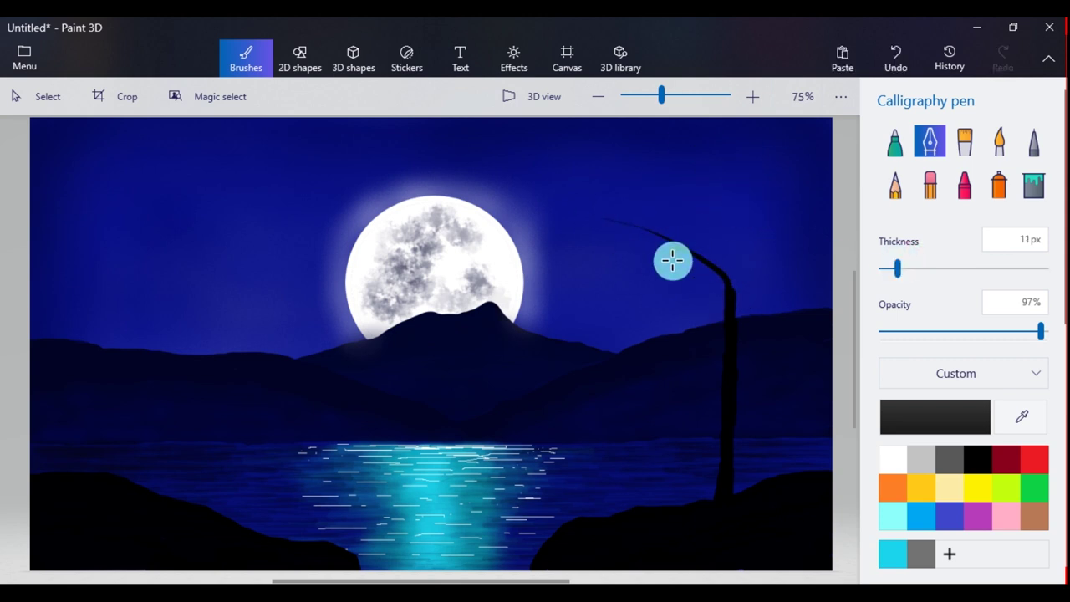
Add more forked bare branches to both sides of the right tree and widen the base of its trunk.
drag(646, 268, 691, 253)
drag(733, 280, 733, 241)
mouse_move(734, 284)
mouse_down()
mouse_move(794, 225)
mouse_move(770, 188)
mouse_up()
drag(770, 217, 821, 168)
drag(733, 242, 644, 202)
drag(694, 216, 680, 168)
drag(732, 223, 735, 149)
drag(729, 184, 709, 151)
mouse_move(731, 233)
mouse_down()
mouse_move(750, 261)
mouse_move(787, 134)
mouse_up()
drag(667, 201, 621, 199)
drag(719, 504, 720, 464)
drag(609, 260, 721, 238)
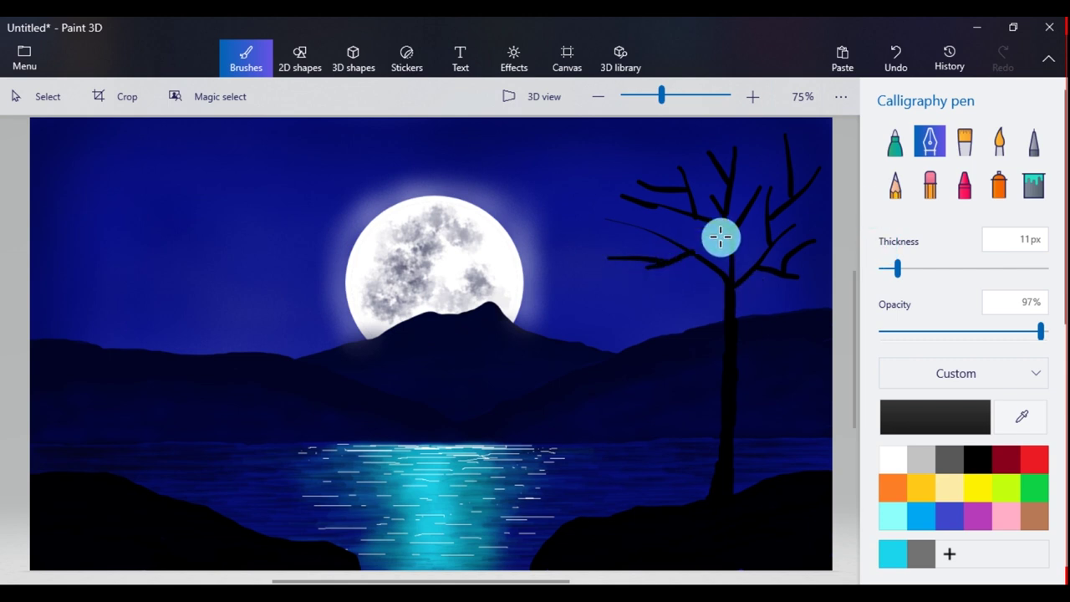
Fill the right tree's crown with black Crayon foliage at 54 px and thicken it with the thickness raised to 84 px.
click(965, 186)
mouse_move(633, 207)
mouse_down()
mouse_move(650, 260)
mouse_move(639, 168)
mouse_move(710, 156)
mouse_move(788, 172)
mouse_move(831, 168)
mouse_move(805, 273)
mouse_up()
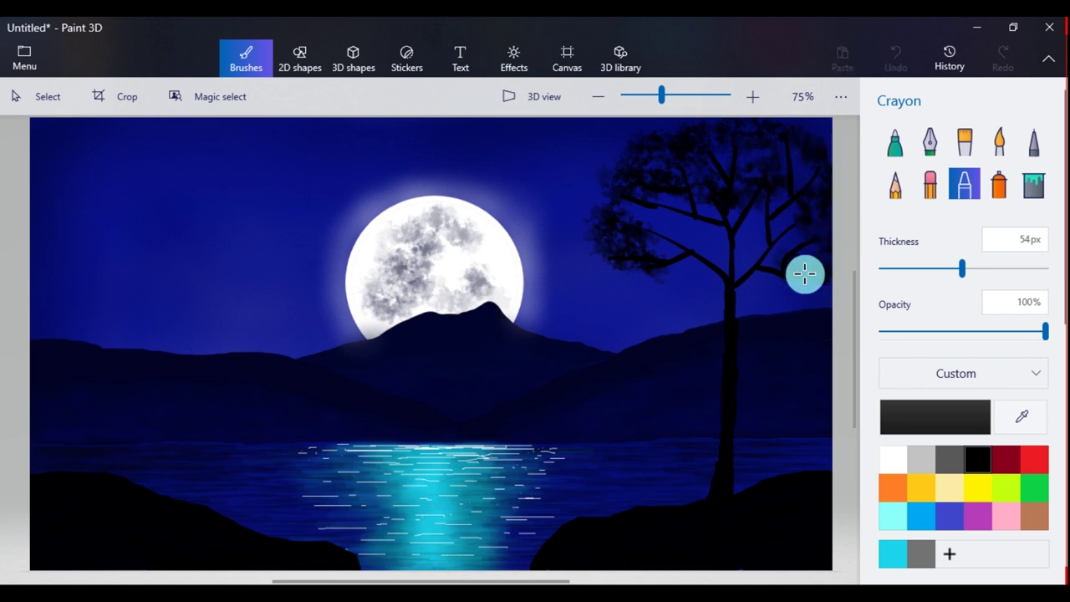
click(930, 142)
click(965, 185)
drag(951, 269, 1016, 269)
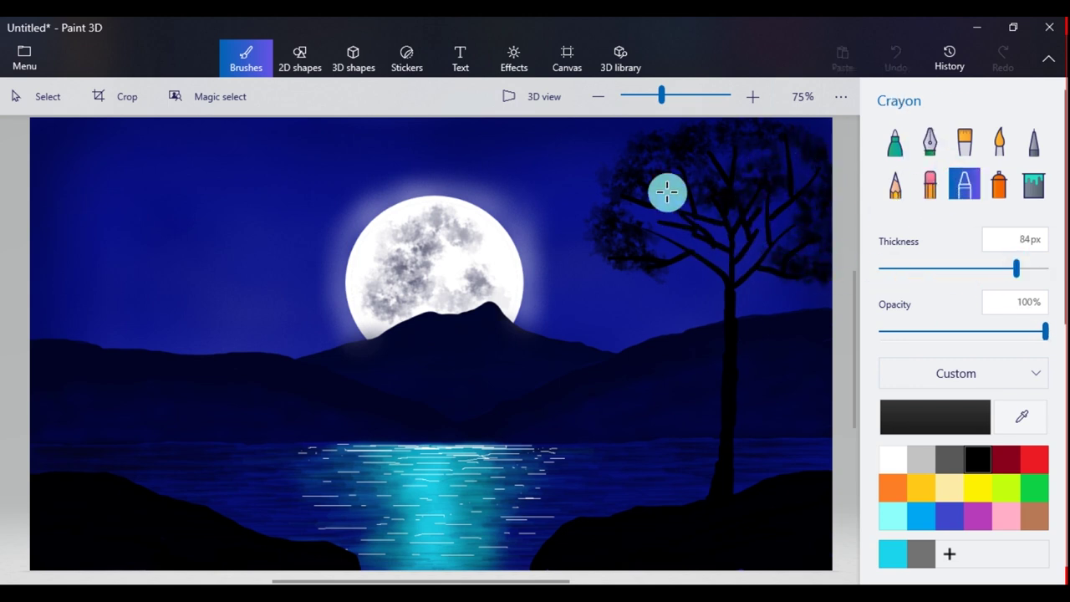
mouse_move(652, 265)
mouse_down()
mouse_move(630, 179)
mouse_move(719, 164)
mouse_move(647, 148)
mouse_move(732, 140)
mouse_move(683, 232)
mouse_move(690, 224)
mouse_up()
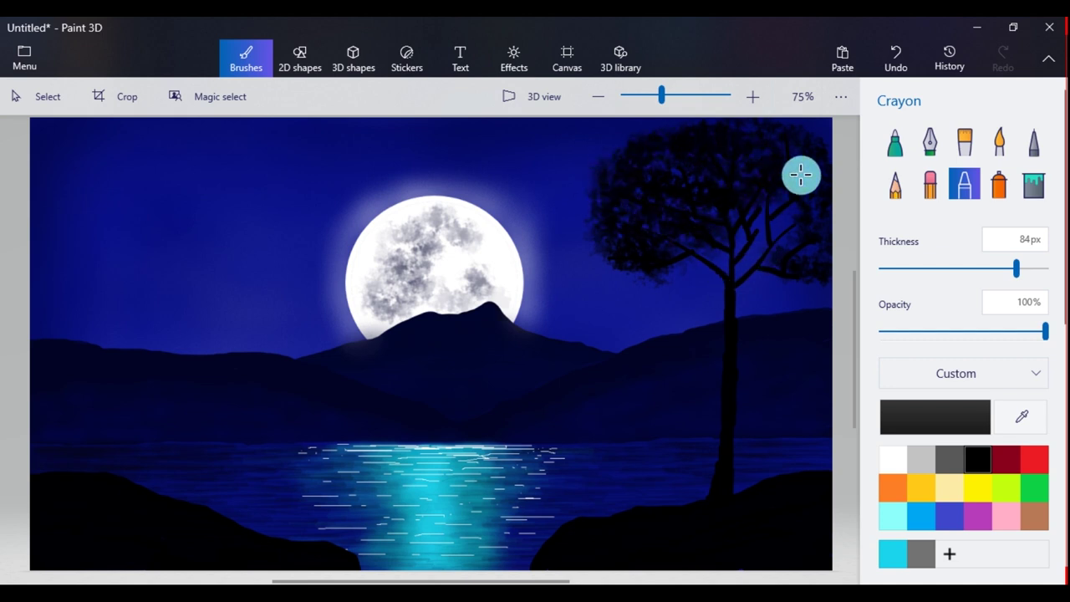
Try white highlights at 24% opacity on the right tree's foliage and undo them.
click(893, 459)
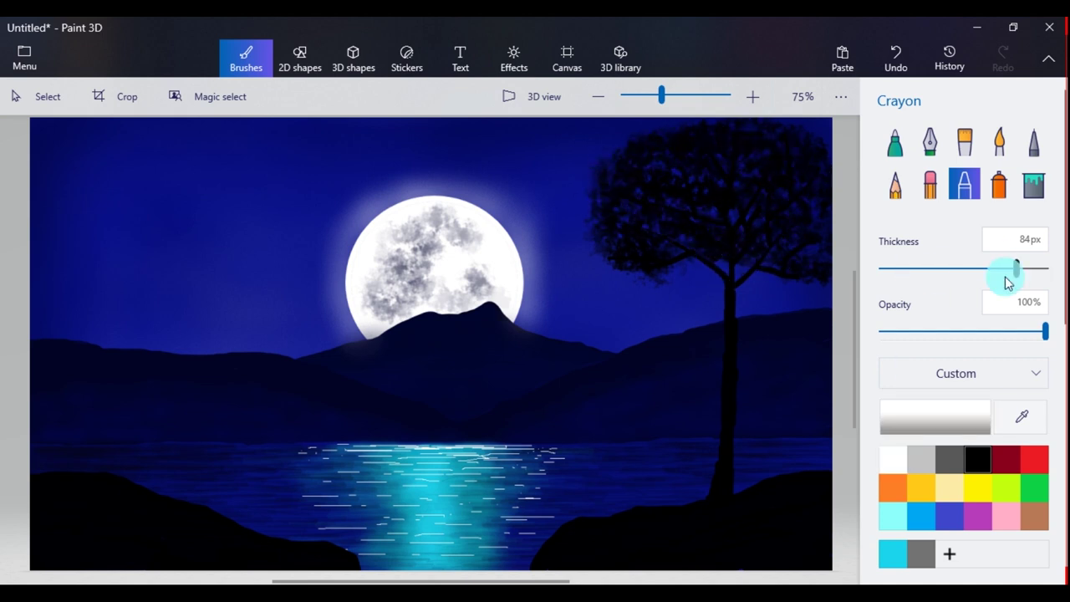
drag(1042, 334, 920, 332)
click(753, 165)
click(653, 147)
click(617, 201)
click(636, 195)
click(648, 251)
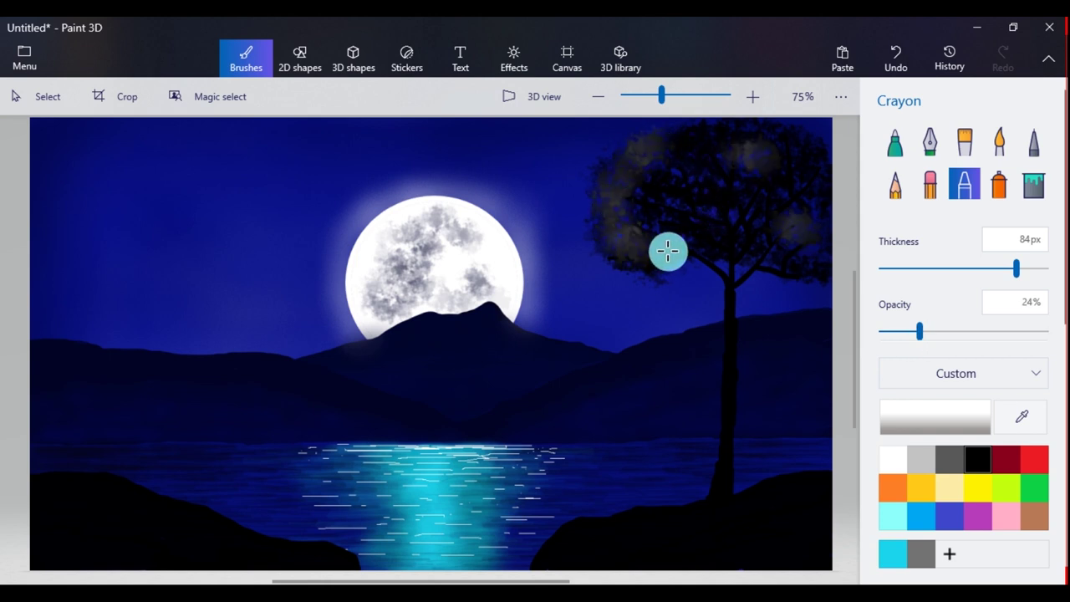
key(ctrl+z)
key(ctrl+z)
key(ctrl+z)
key(ctrl+z)
key(ctrl+z)
Tint the right tree's foliage faintly with cyan sampled from the reflection and cover it again with black at 100% opacity.
click(1010, 412)
click(424, 472)
drag(920, 332, 887, 332)
mouse_move(666, 164)
mouse_down()
mouse_move(648, 263)
mouse_move(748, 141)
mouse_up()
click(969, 453)
drag(887, 332, 1045, 332)
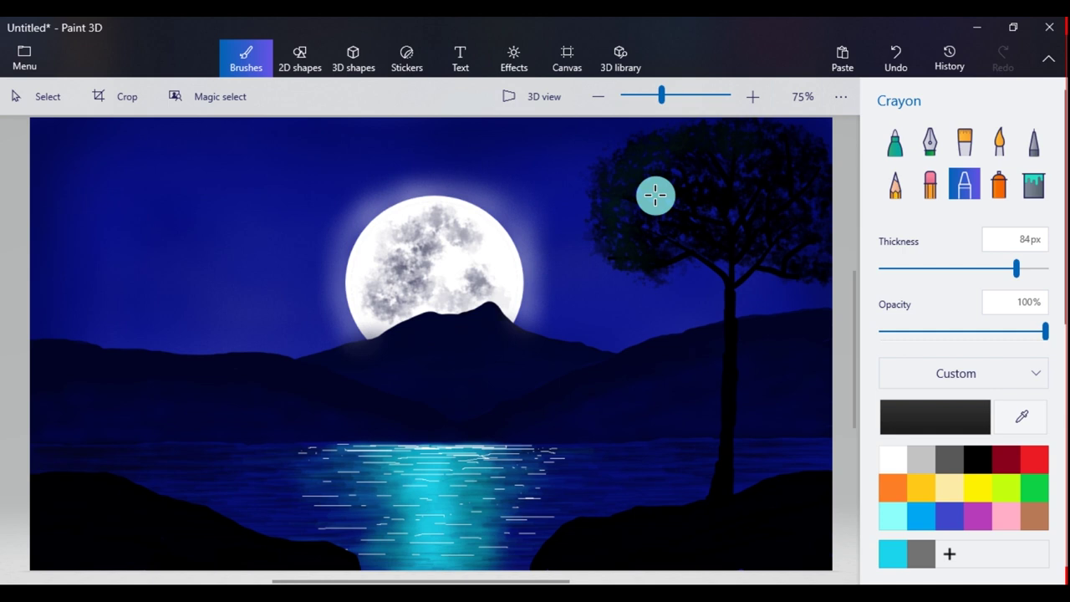
mouse_move(609, 165)
mouse_down()
mouse_move(814, 148)
mouse_move(777, 210)
mouse_move(628, 270)
mouse_move(761, 233)
mouse_move(823, 243)
mouse_up()
Draw a black tree trunk with its first branches on the left bank using the Calligraphy pen.
click(930, 142)
mouse_move(137, 485)
mouse_down()
mouse_move(138, 451)
mouse_move(129, 496)
mouse_move(136, 327)
mouse_move(168, 276)
mouse_up()
mouse_move(211, 245)
mouse_down()
mouse_move(134, 318)
mouse_move(136, 272)
mouse_move(158, 254)
mouse_move(166, 290)
mouse_up()
Reduce the pen thickness to 9 px and add thinner forked branches throughout the left tree.
drag(897, 268, 887, 268)
mouse_move(125, 194)
mouse_down()
mouse_move(122, 221)
mouse_move(198, 146)
mouse_up()
mouse_move(266, 225)
mouse_down()
mouse_move(214, 235)
mouse_move(289, 255)
mouse_up()
drag(144, 162, 186, 185)
drag(205, 163, 191, 196)
drag(52, 239, 84, 261)
drag(43, 192, 88, 232)
drag(94, 129, 97, 167)
drag(141, 128, 132, 172)
drag(153, 216, 158, 242)
Cover the left tree's branches with loose black Crayon foliage at 84 px.
drag(886, 271, 892, 269)
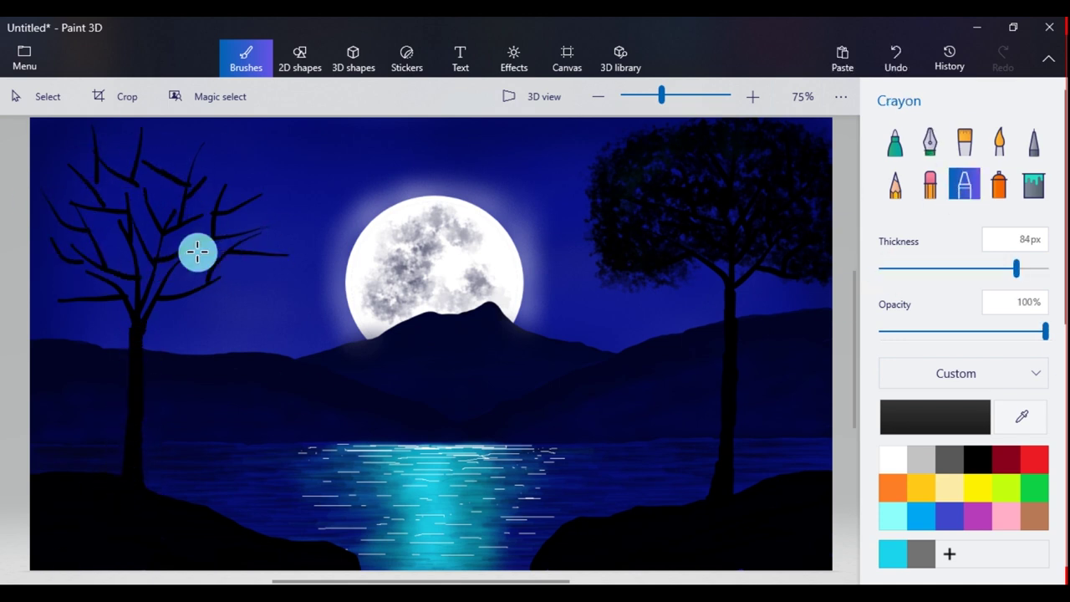
mouse_move(196, 249)
mouse_down()
mouse_move(229, 179)
mouse_move(84, 174)
mouse_move(246, 219)
mouse_move(203, 167)
mouse_move(108, 172)
mouse_move(72, 265)
mouse_move(211, 288)
mouse_move(129, 226)
mouse_move(45, 254)
mouse_move(222, 148)
mouse_move(92, 216)
mouse_up()
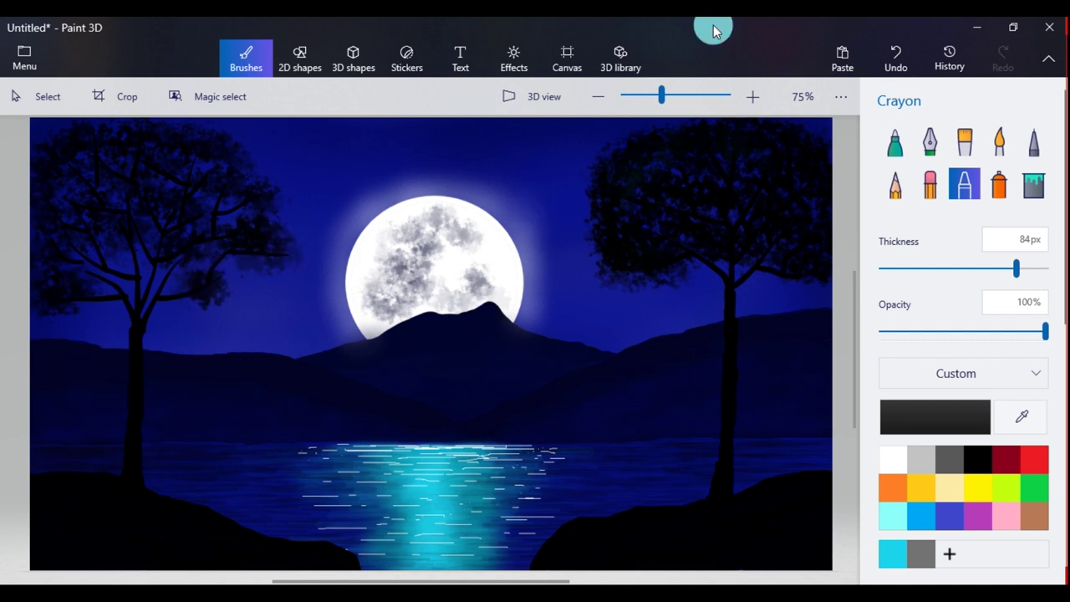
Sample the dark blue of the night sky and paint over the right tree's foliage with the Crayon.
click(1019, 424)
click(563, 144)
mouse_move(645, 189)
mouse_down()
mouse_move(730, 235)
mouse_move(636, 213)
mouse_move(641, 271)
mouse_up()
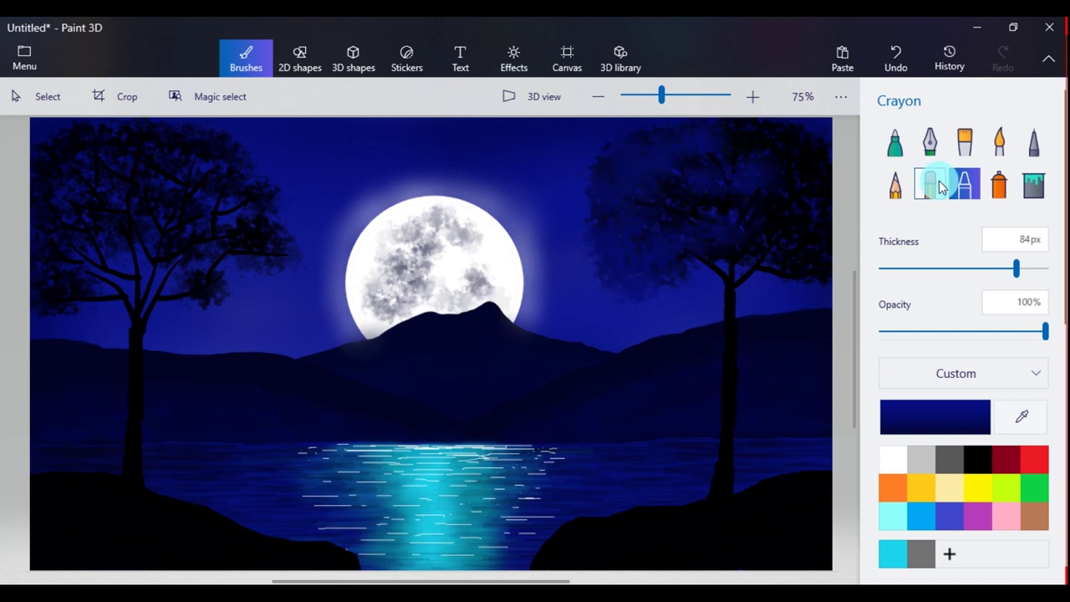
Spray sky blue over the right tree's crown with the Spray can at 76% opacity, raising its thickness to 79 px.
click(1000, 183)
drag(929, 332, 1006, 332)
mouse_move(626, 229)
mouse_down()
mouse_move(631, 145)
mouse_move(710, 175)
mouse_move(731, 217)
mouse_up()
drag(889, 269, 914, 268)
mouse_move(663, 258)
mouse_down()
mouse_move(695, 139)
mouse_move(781, 126)
mouse_move(828, 235)
mouse_move(832, 306)
mouse_up()
Resample the sky blue and spray away the remaining branches and foliage above the right trunk, blending the sky.
click(1019, 412)
click(670, 190)
click(1042, 425)
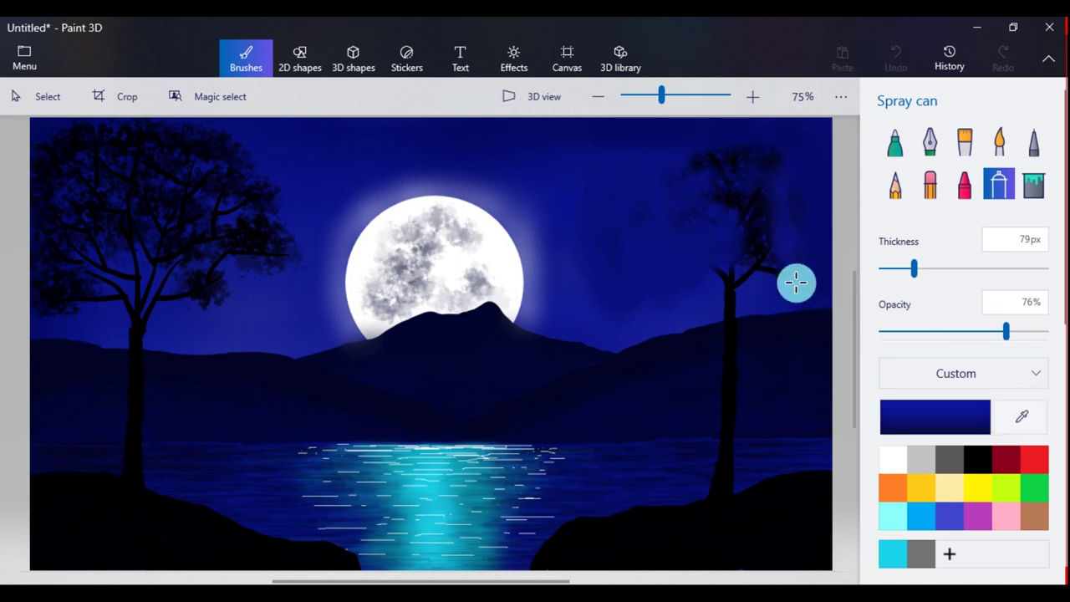
mouse_move(648, 181)
mouse_down()
mouse_move(755, 258)
mouse_move(776, 292)
mouse_up()
drag(624, 304, 632, 150)
drag(767, 161, 767, 161)
Redraw the right tree's forked branches with the black Calligraphy pen at 9 px and cover them with loose Crayon foliage at 84 px.
click(930, 142)
mouse_move(733, 286)
mouse_down()
mouse_move(638, 239)
mouse_move(722, 179)
mouse_move(752, 263)
mouse_move(730, 186)
mouse_move(676, 187)
mouse_move(752, 210)
mouse_move(784, 190)
mouse_up()
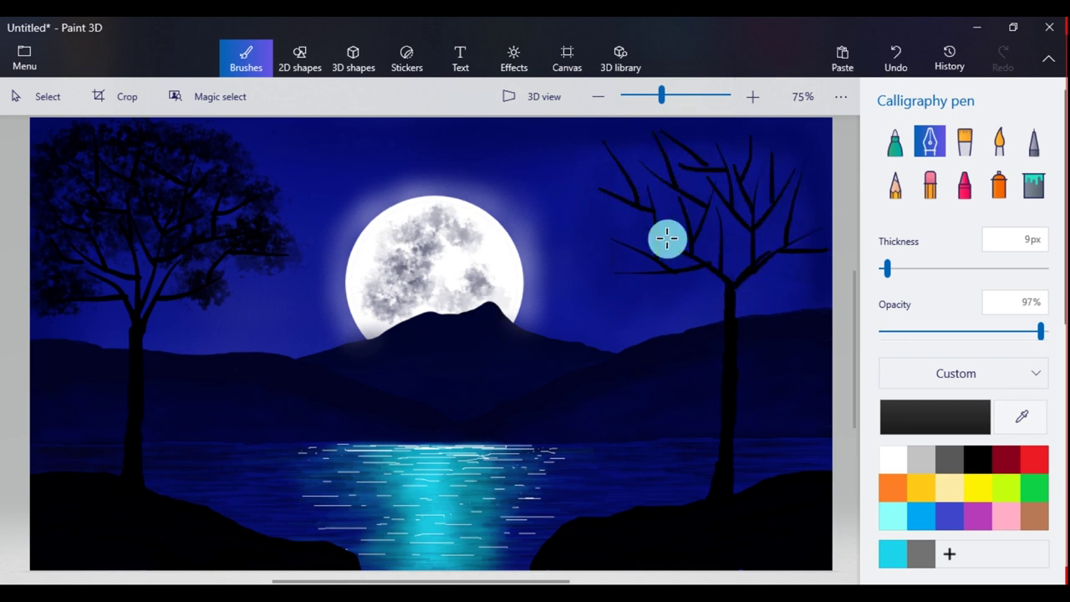
click(964, 185)
mouse_move(611, 256)
mouse_down()
mouse_move(624, 224)
mouse_move(736, 140)
mouse_move(615, 224)
mouse_move(753, 203)
mouse_move(578, 232)
mouse_move(800, 229)
mouse_move(705, 217)
mouse_move(717, 142)
mouse_move(842, 210)
mouse_move(697, 272)
mouse_move(655, 265)
mouse_up()
mouse_move(837, 269)
mouse_down()
mouse_move(738, 184)
mouse_move(628, 132)
mouse_move(710, 175)
mouse_move(657, 208)
mouse_move(742, 250)
mouse_up()
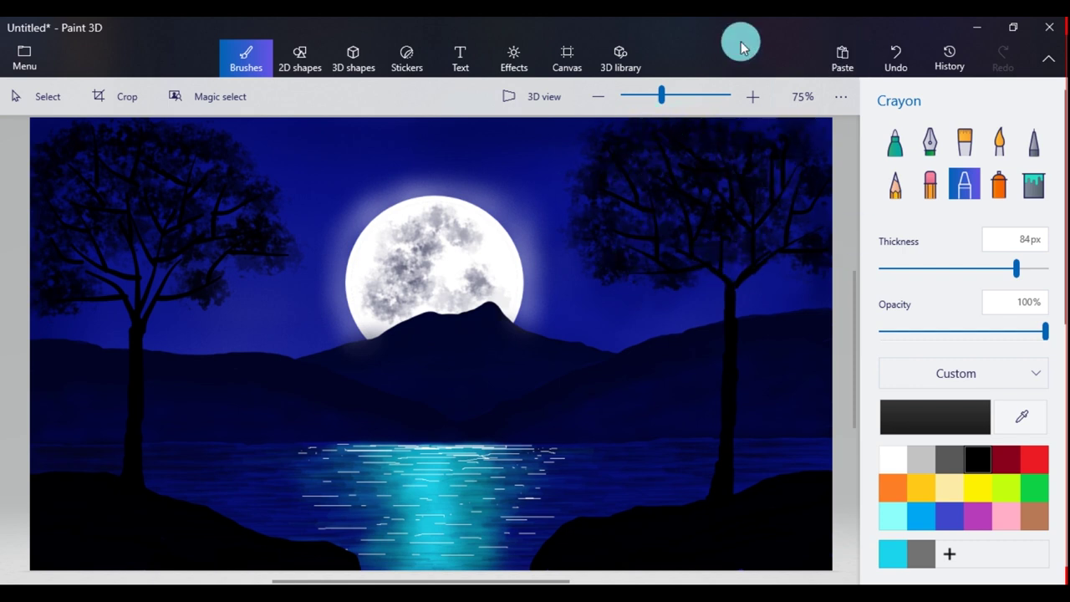
Sign the picture's lower right corner on the black bank with the artist's name as cyan 2D text in Segoe Script, size 18.
click(461, 59)
click(1003, 221)
click(1000, 223)
click(1000, 221)
click(705, 516)
drag(661, 533, 833, 567)
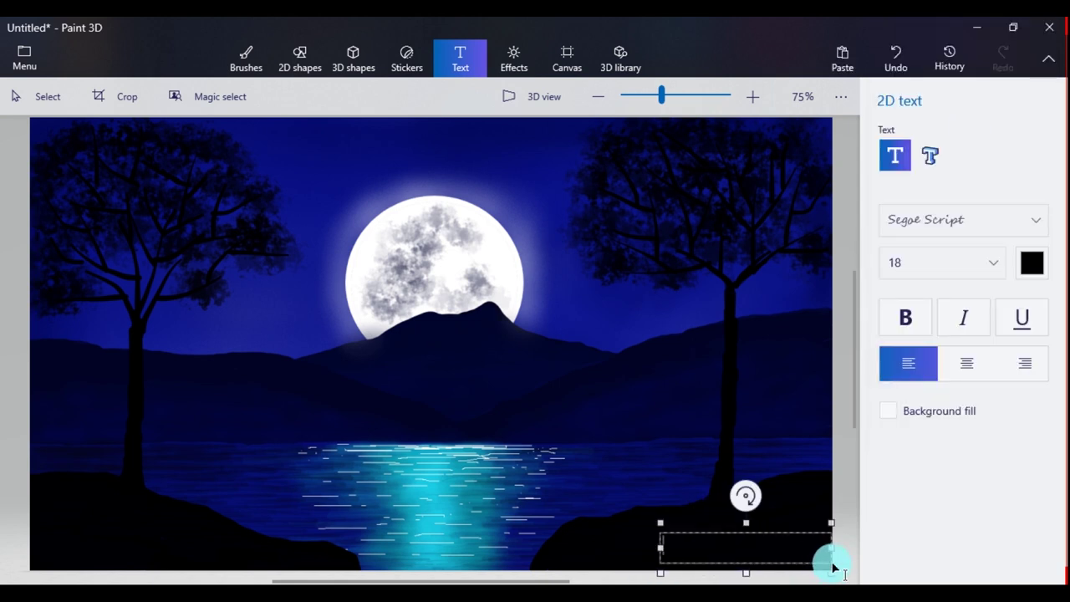
click(1032, 263)
click(877, 411)
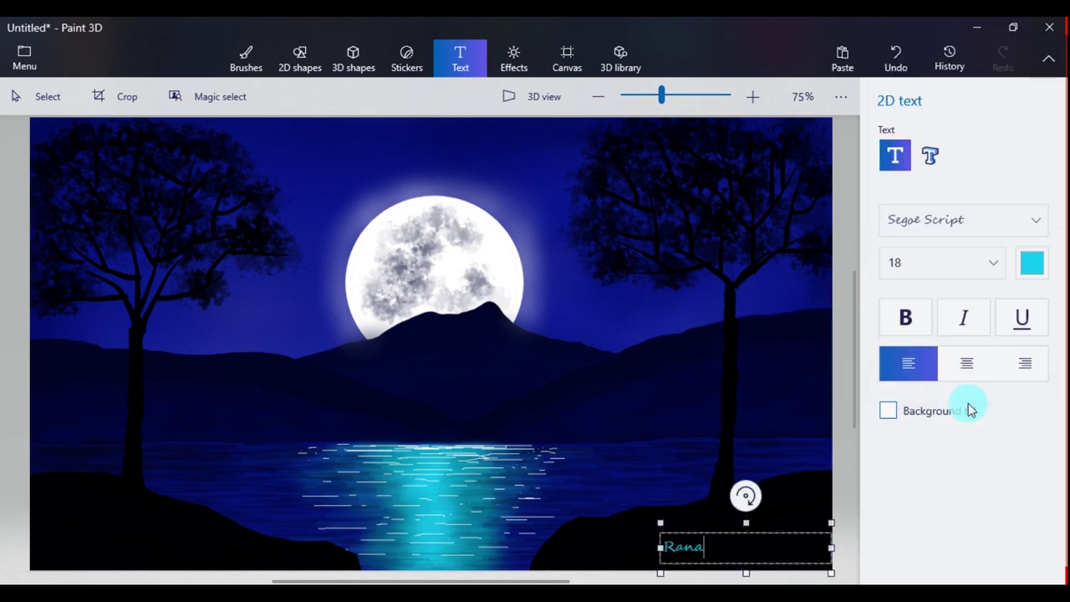
drag(783, 525, 817, 533)
click(851, 529)
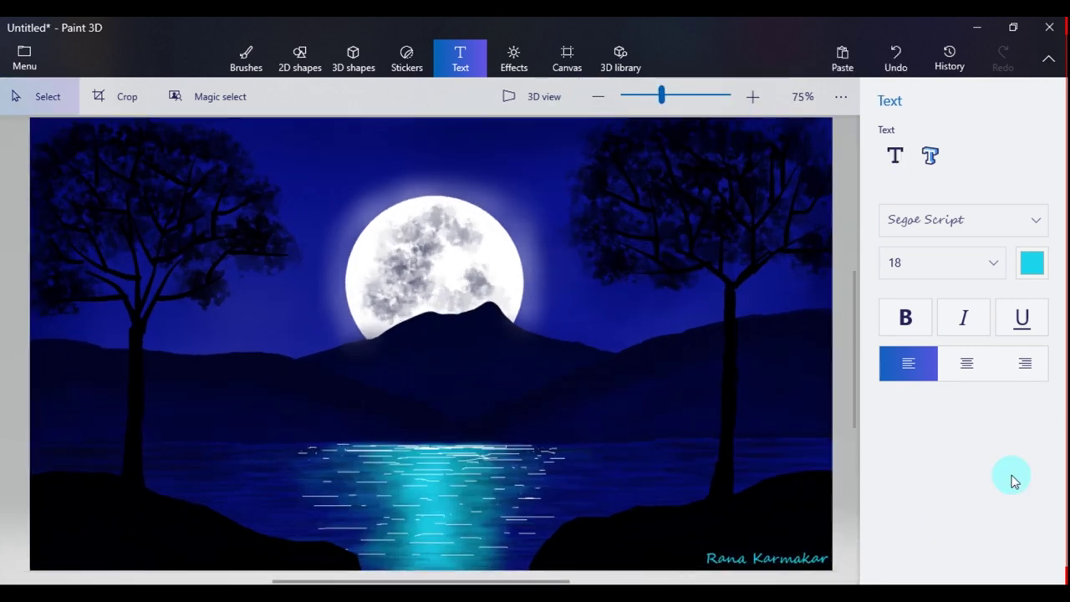
Draw short black grass blades along the right bank's edge with the Calligraphy pen at 8 px and 97% opacity.
key(b)
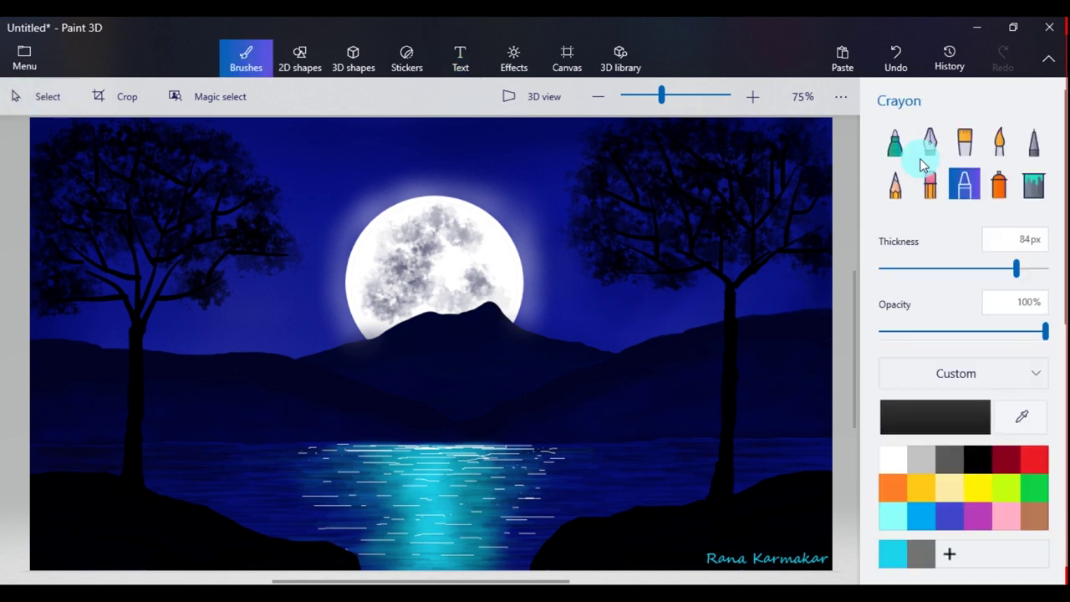
click(930, 141)
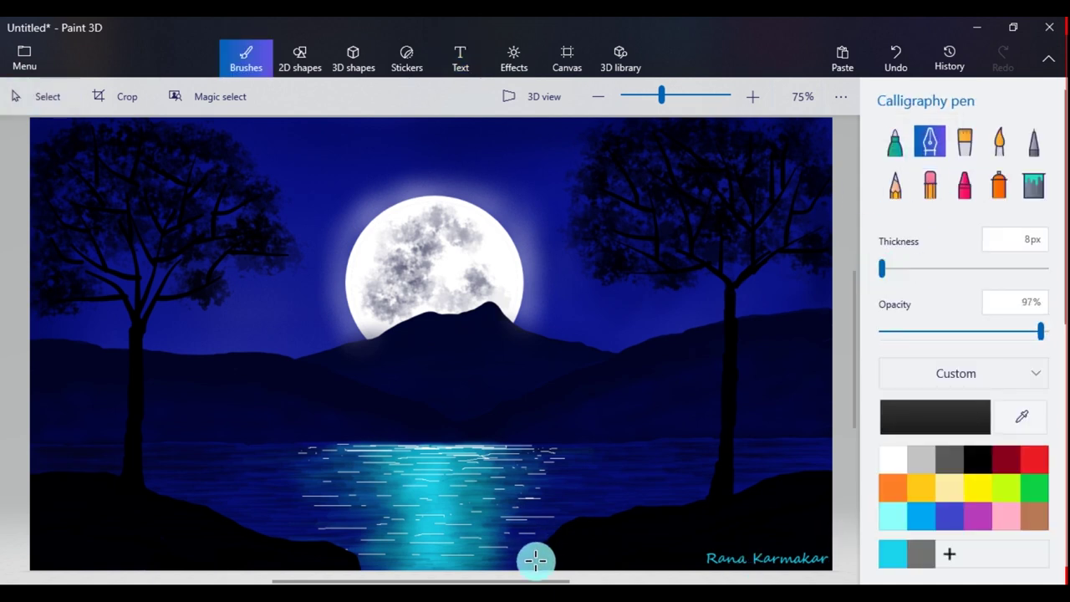
click(1033, 153)
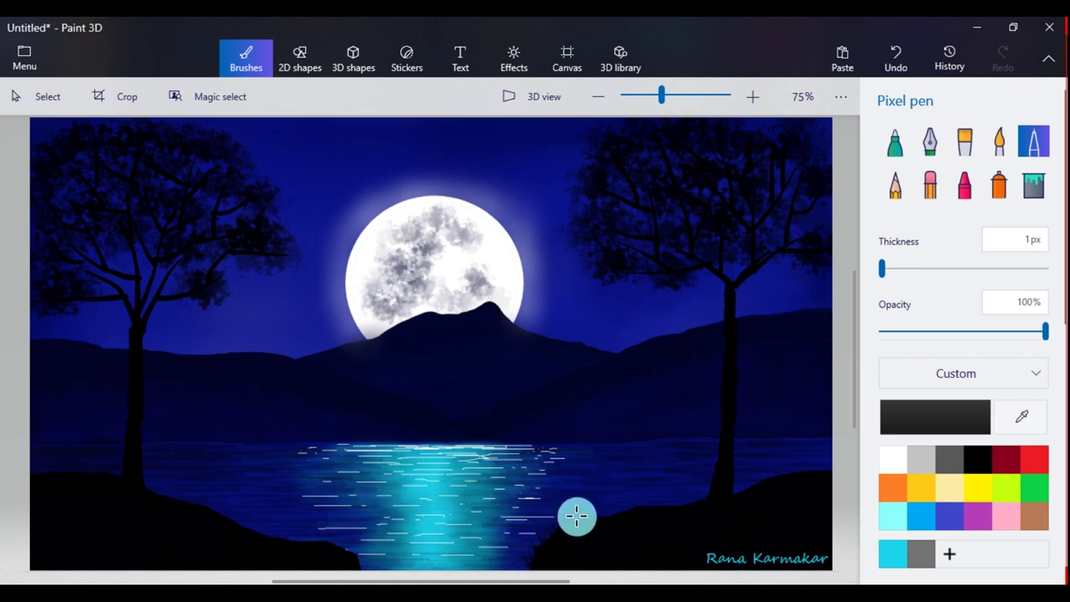
key(Left)
key(Left)
key(Left)
drag(593, 523, 623, 491)
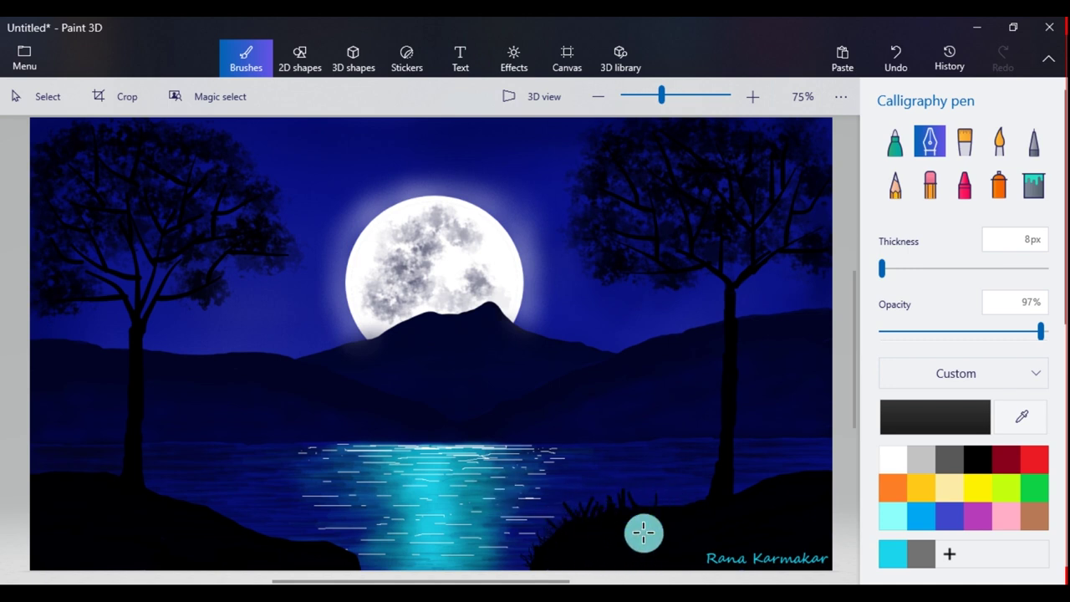
Roughen the upper edges of both banks with black Crayon grass, using 21 px and 56 px thickness.
click(964, 184)
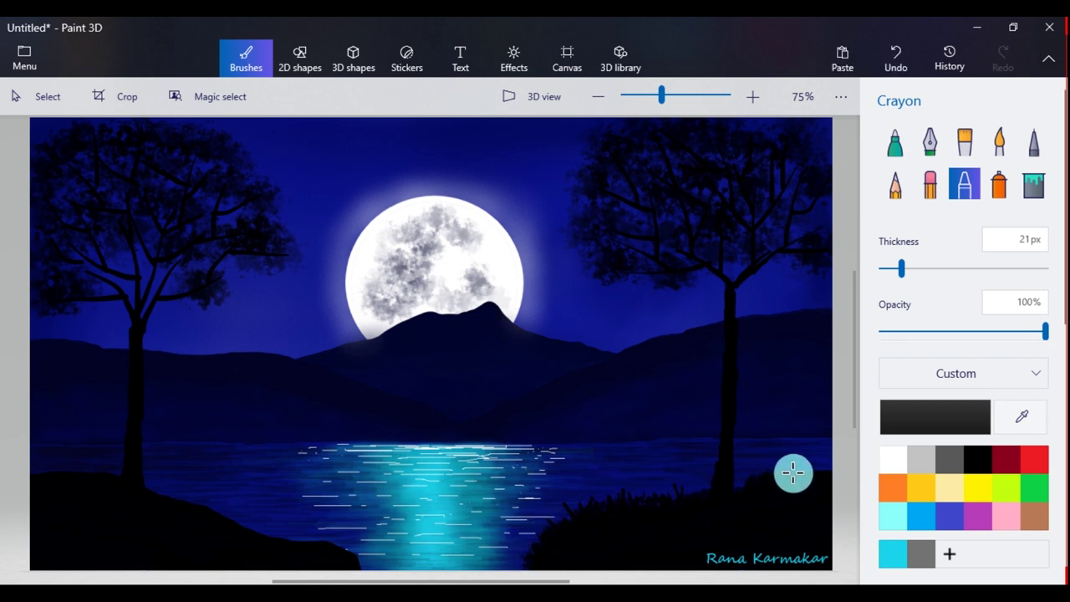
drag(901, 269, 965, 268)
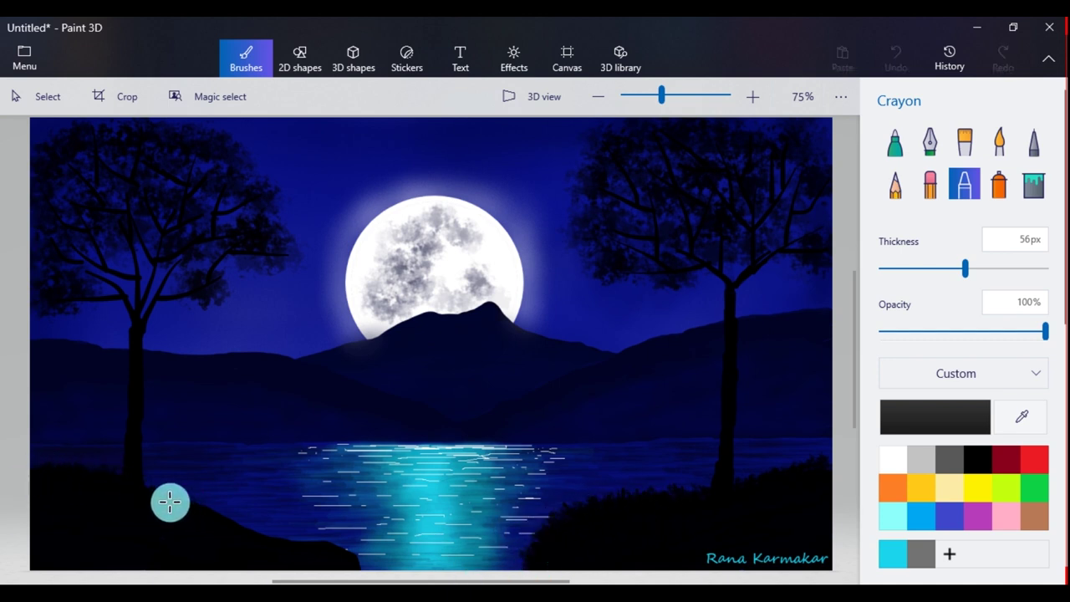
drag(138, 494, 210, 516)
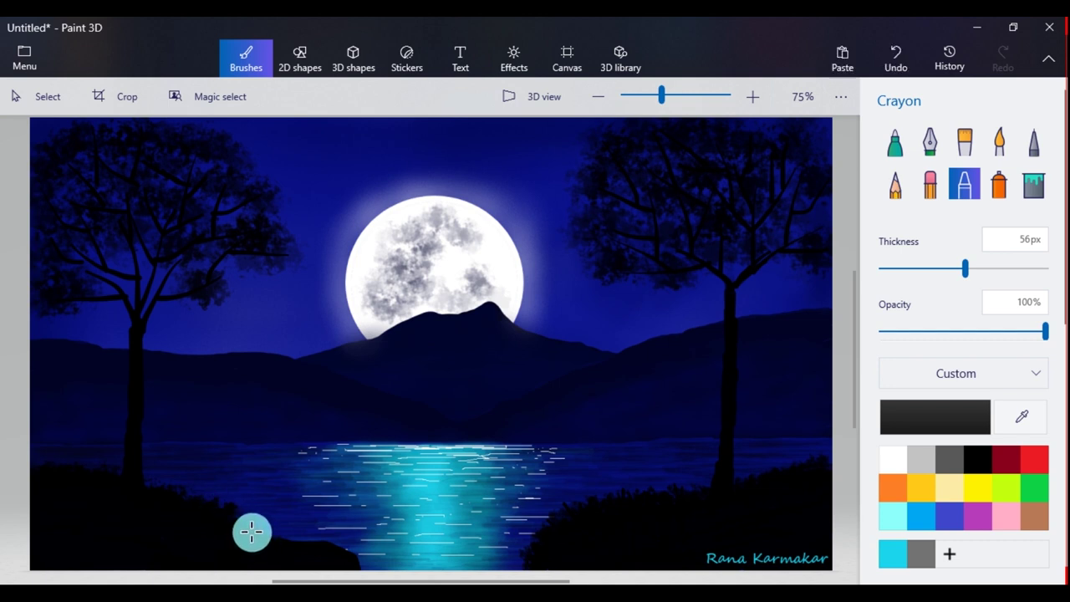
drag(342, 558, 310, 544)
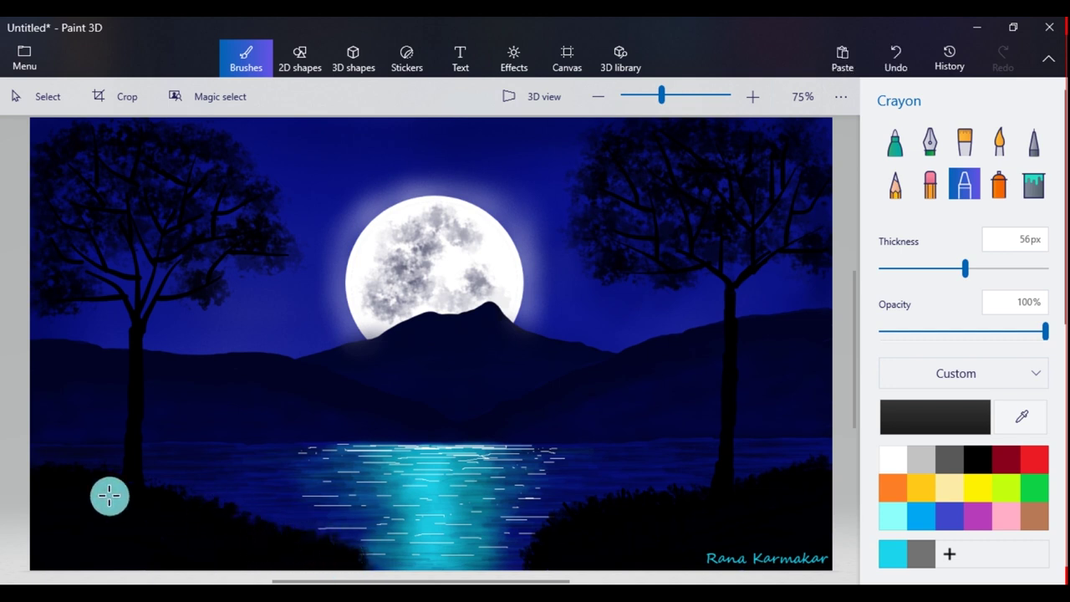
drag(32, 500, 165, 561)
Dot small white stars across the night sky above the moon and around both trees with the Marker at 1 and 2 px.
click(467, 54)
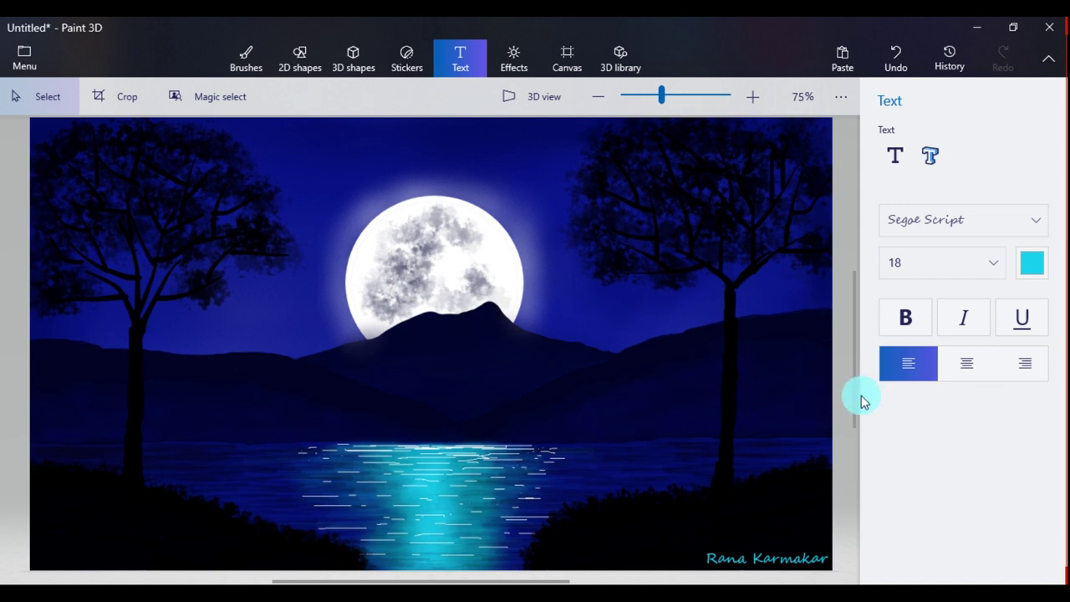
click(256, 59)
click(896, 151)
click(882, 272)
click(885, 269)
click(325, 140)
click(390, 141)
click(520, 174)
click(276, 141)
click(282, 303)
click(90, 313)
click(42, 124)
click(125, 264)
click(127, 287)
click(175, 124)
click(309, 194)
click(235, 122)
click(559, 124)
click(605, 326)
click(665, 307)
click(883, 268)
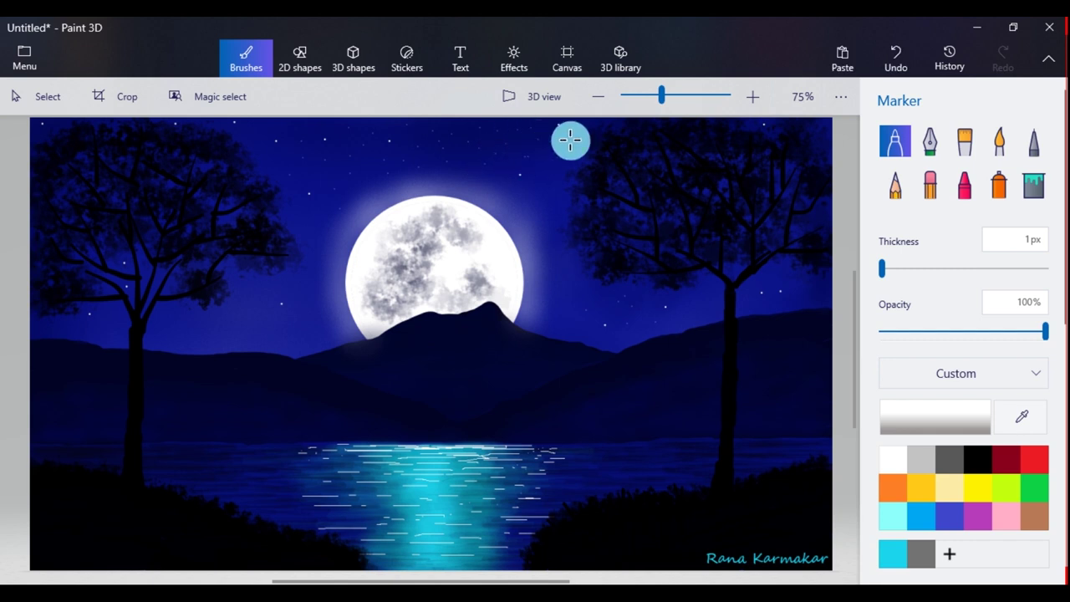
click(884, 268)
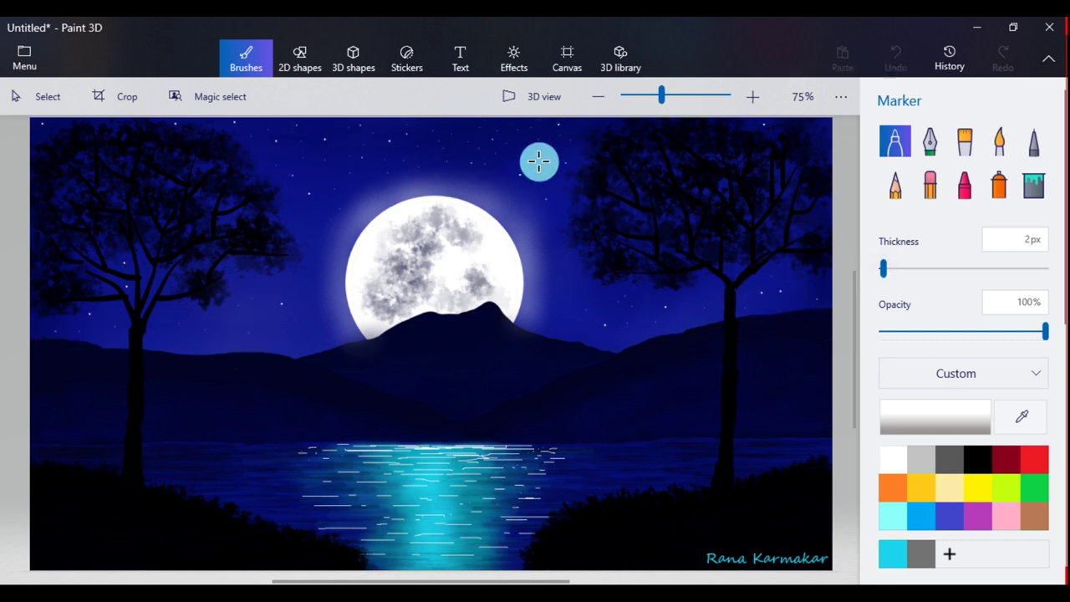